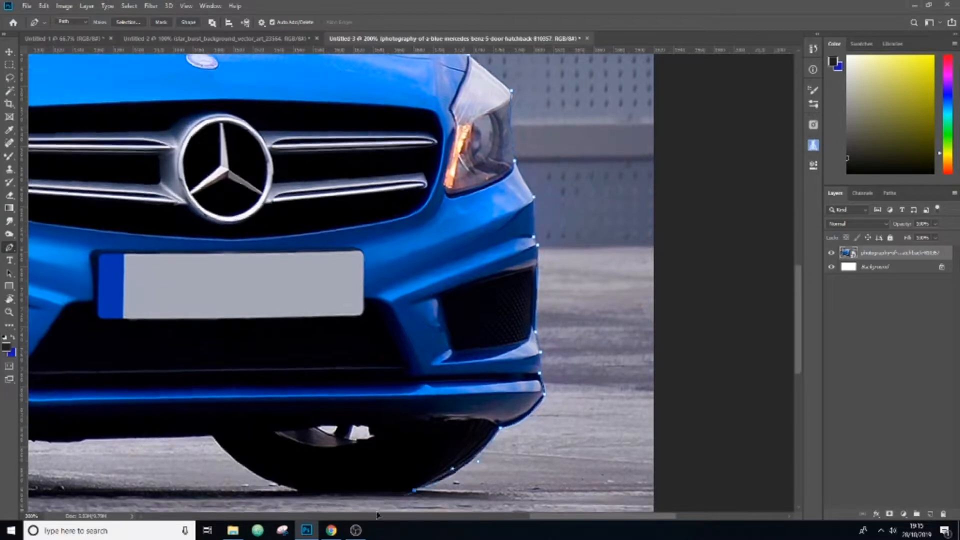
# Step: Continue the pen path along the bottom of the far front tyre and the underside of the car's front bumper
pyautogui.click(300, 491)
pyautogui.moveTo(212, 437)
pyautogui.mouseDown()
pyautogui.moveTo(176, 389)
pyautogui.moveTo(638, 397)
pyautogui.mouseUp()
pyautogui.keyDown('alt'); pyautogui.click(212, 437); pyautogui.keyUp('alt')
pyautogui.click(511, 399)
pyautogui.click(459, 400)
pyautogui.click(371, 400)
pyautogui.click(316, 398)
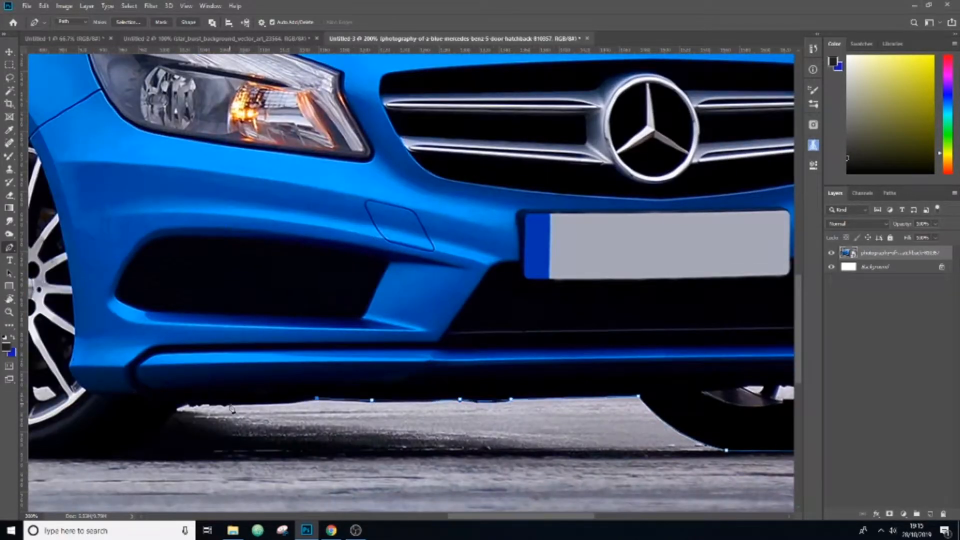
# Step: Extend the pen path along the rest of the bumper's underside to the near front wheel
pyautogui.click(229, 404)
pyautogui.click(209, 405)
pyautogui.click(202, 404)
pyautogui.click(176, 409)
pyautogui.moveTo(306, 408); pyautogui.dragTo(251, 420)
pyautogui.click(249, 408)
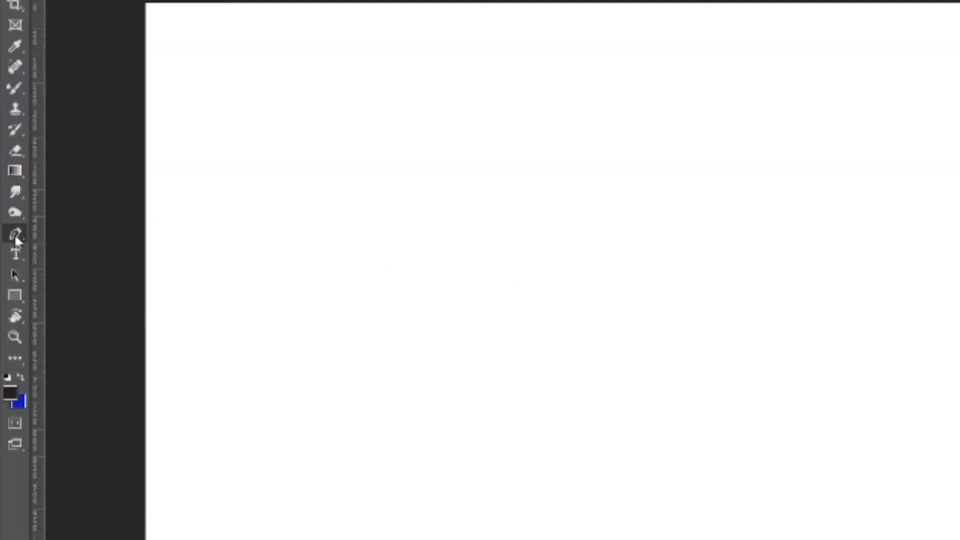
# Step: Set the Pen tool to Path mode and draw a closed seven-point straight-sided outline across the middle of the blank canvas
pyautogui.click(114, 34)
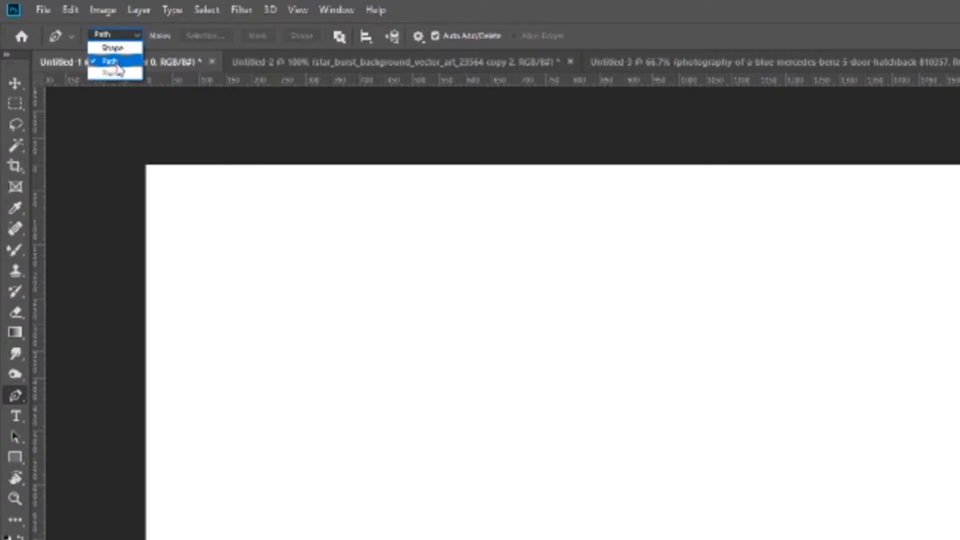
pyautogui.click(111, 62)
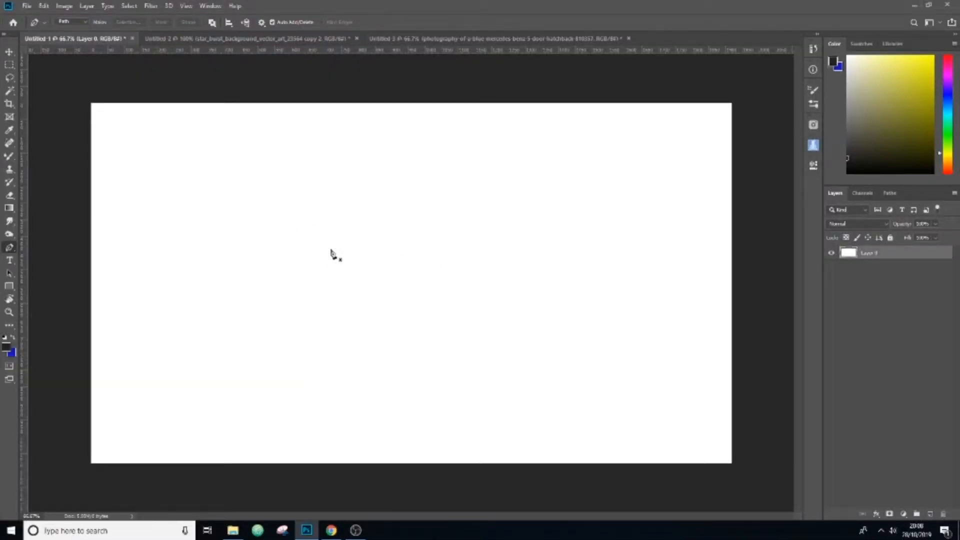
pyautogui.click(273, 241)
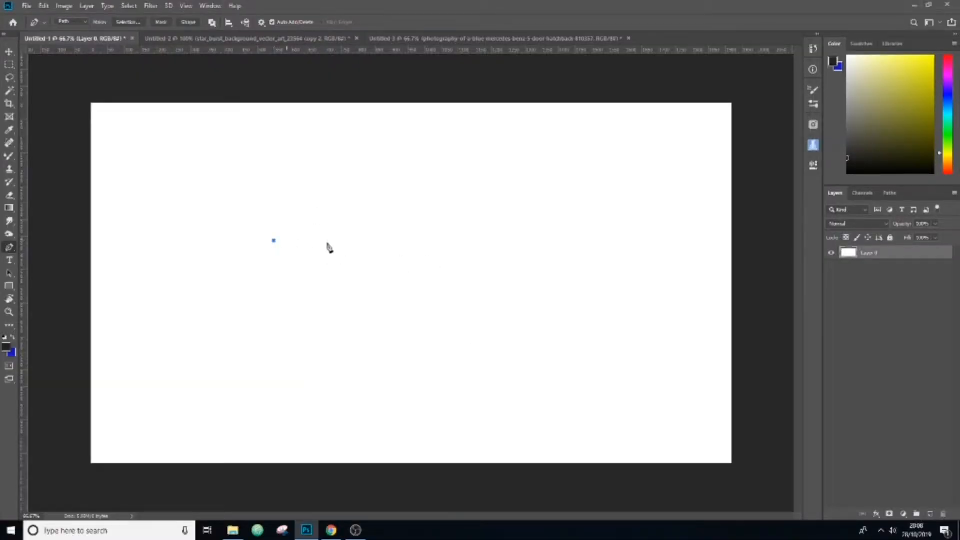
pyautogui.click(525, 243)
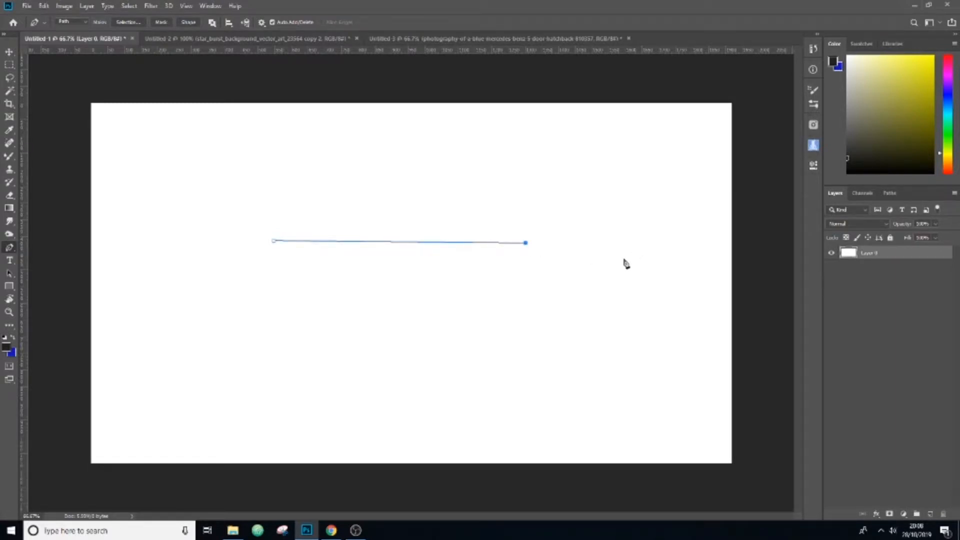
pyautogui.click(559, 310)
pyautogui.click(554, 382)
pyautogui.click(449, 392)
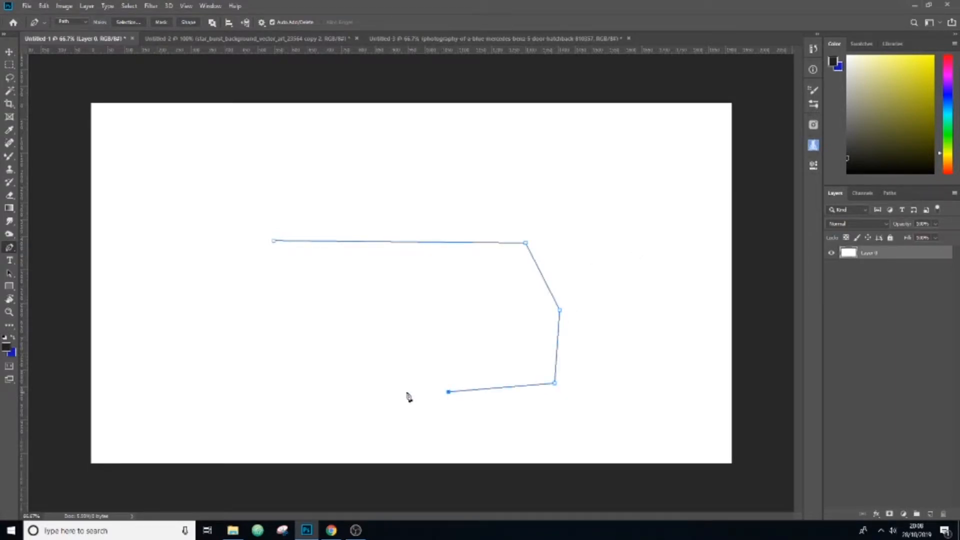
pyautogui.click(333, 383)
pyautogui.click(243, 343)
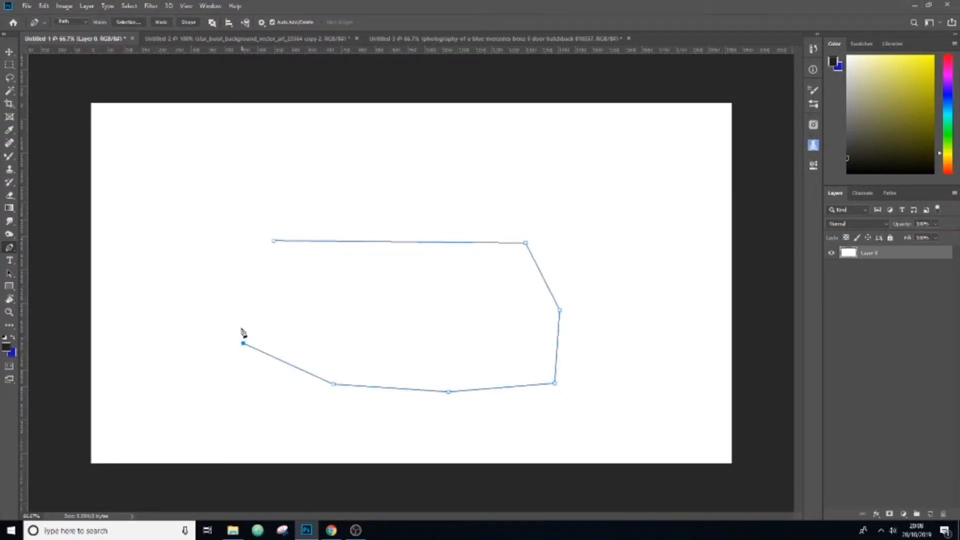
pyautogui.click(274, 241)
# Step: Draw a second, closed five-point straight-sided path above the large outline and leave the Pen tool
pyautogui.click(365, 188)
pyautogui.click(496, 189)
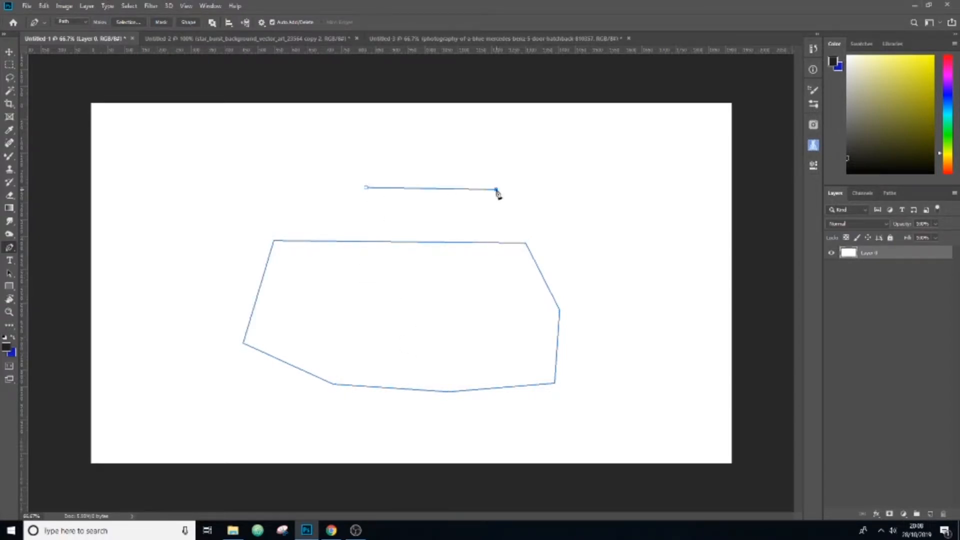
pyautogui.click(590, 146)
pyautogui.click(477, 136)
pyautogui.click(376, 138)
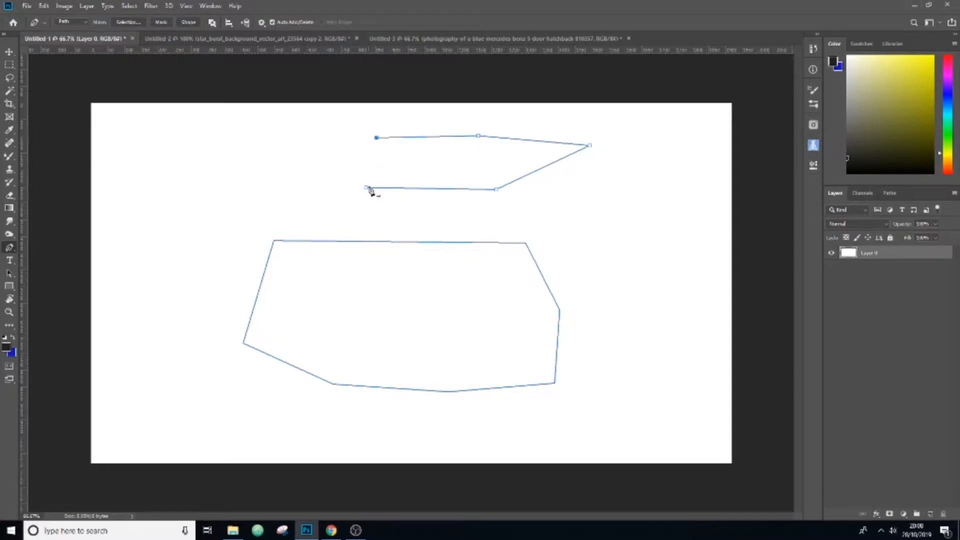
pyautogui.click(366, 187)
pyautogui.press('v')
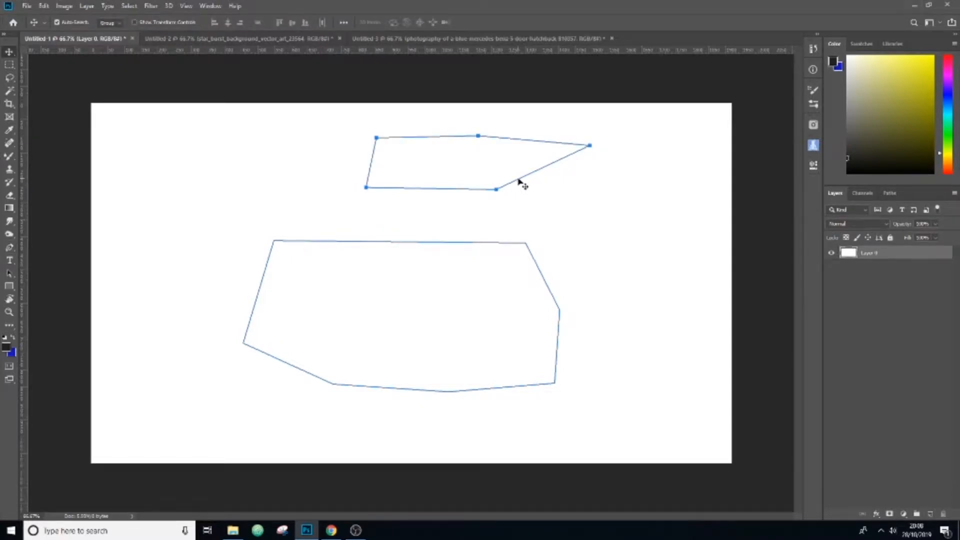
# Step: In the star burst document, start a pen path at the central star's top tip and trace its right side to the lower-right tip
pyautogui.click(285, 39)
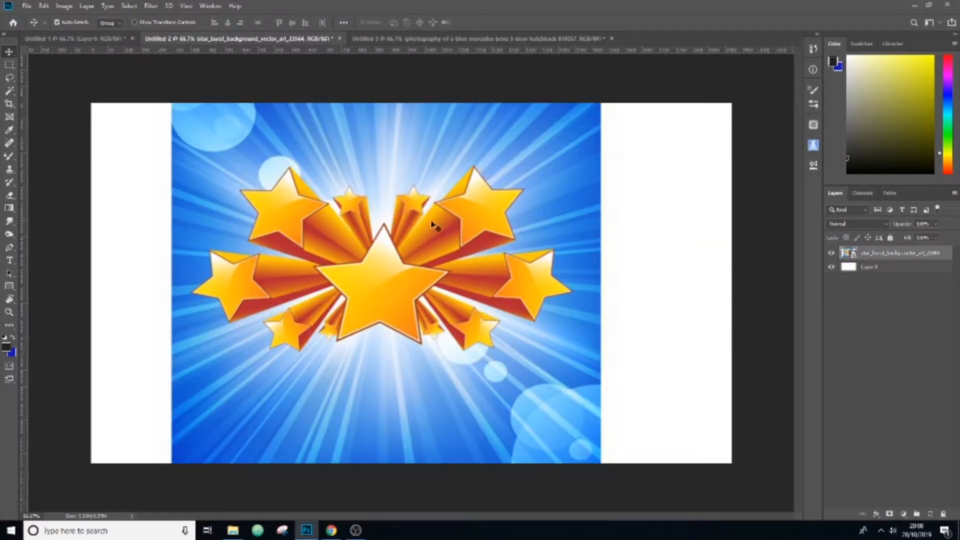
pyautogui.hotkey('ctrl', '+')
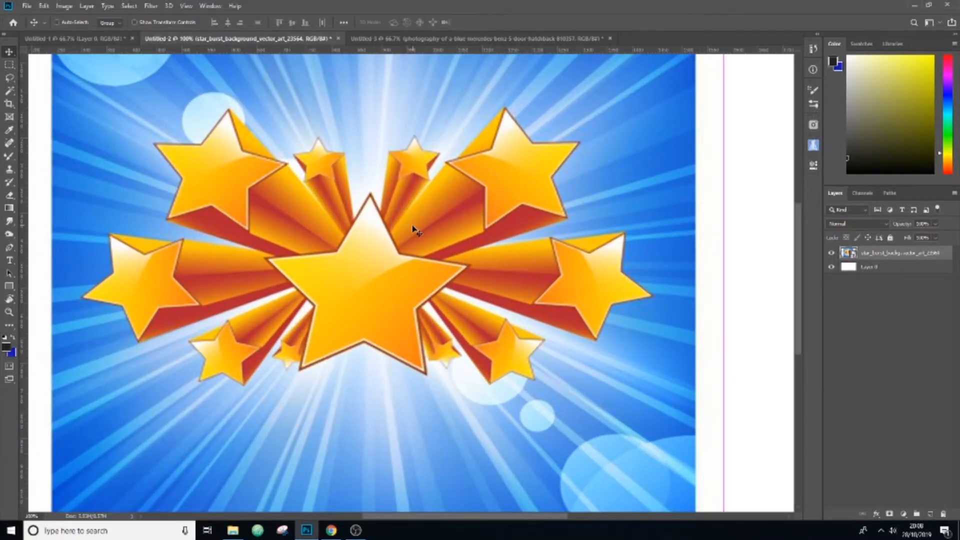
pyautogui.hotkey('ctrl', '+')
pyautogui.moveTo(377, 208); pyautogui.dragTo(435, 219)
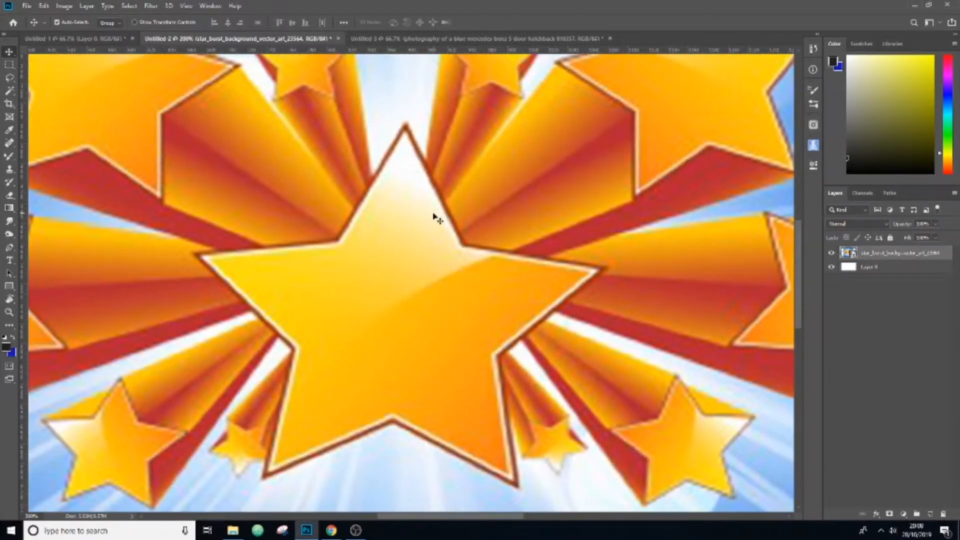
pyautogui.hotkey('ctrl', '-')
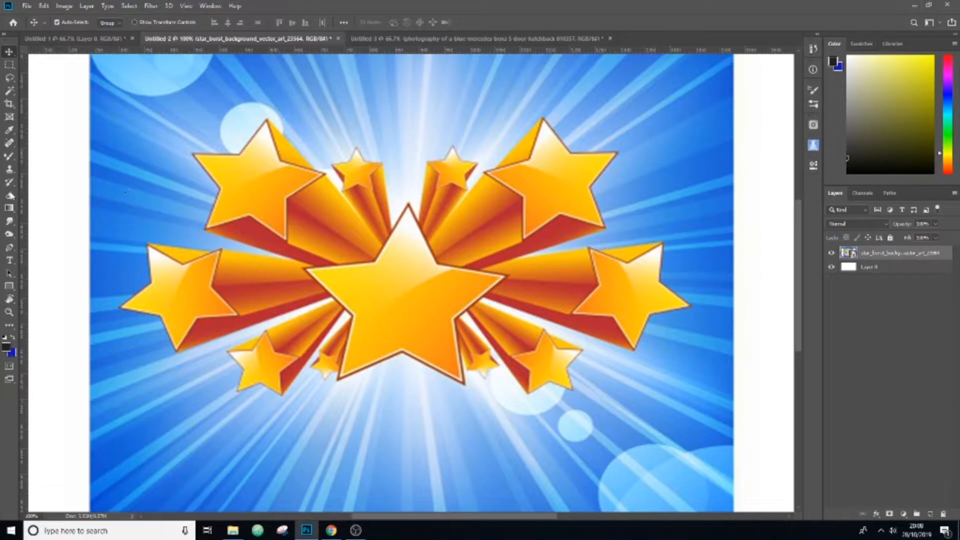
pyautogui.click(9, 247)
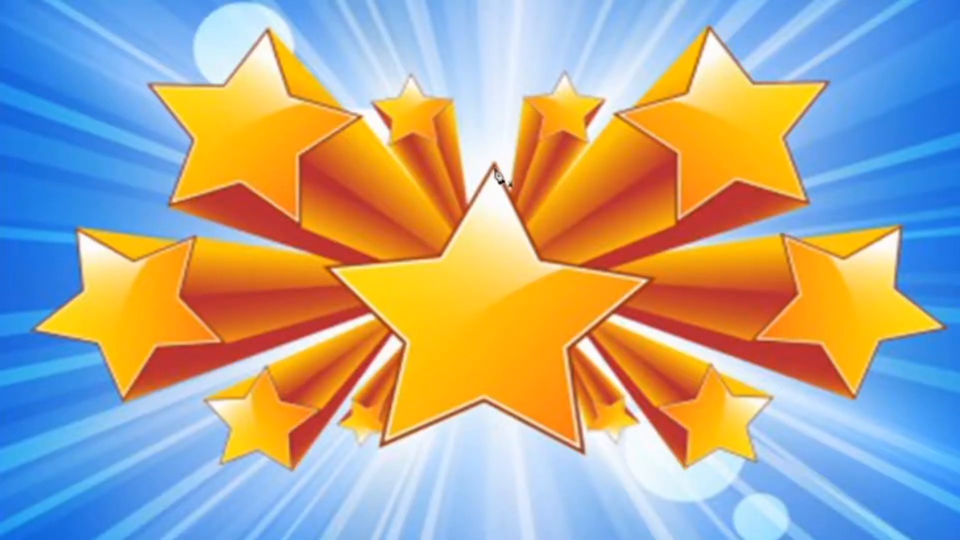
pyautogui.click(493, 165)
pyautogui.click(540, 258)
pyautogui.click(652, 278)
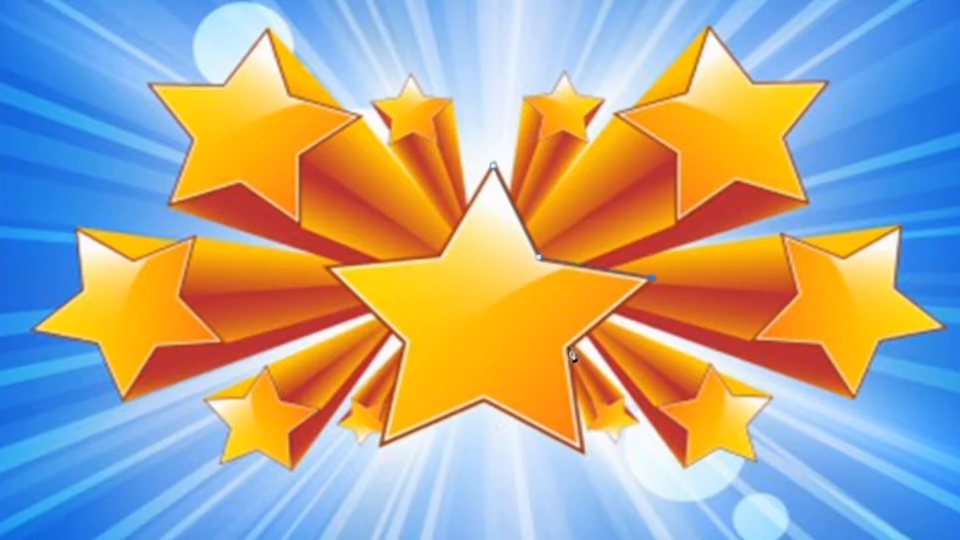
pyautogui.click(565, 347)
pyautogui.click(583, 451)
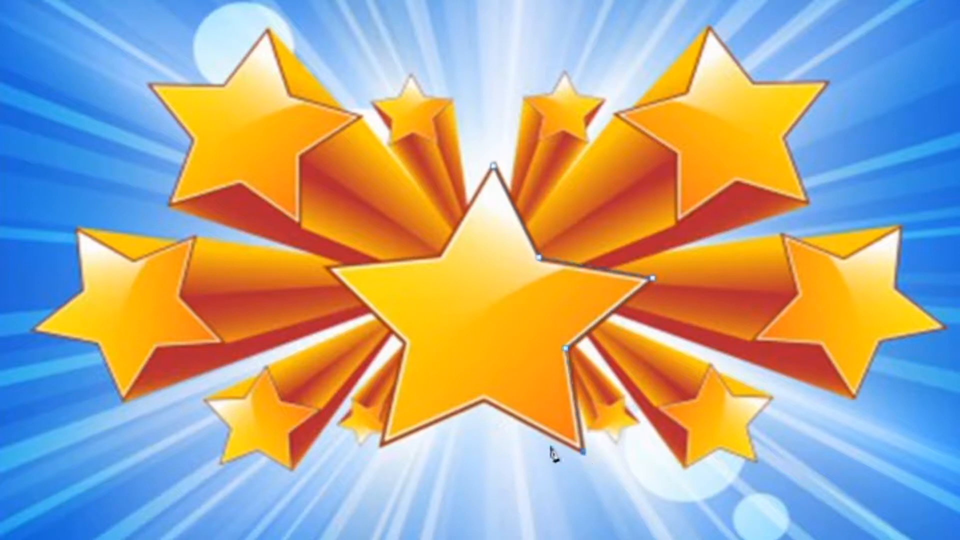
# Step: Trace the central star's lower and left corners and close the path at its top tip
pyautogui.click(485, 402)
pyautogui.click(380, 444)
pyautogui.click(404, 344)
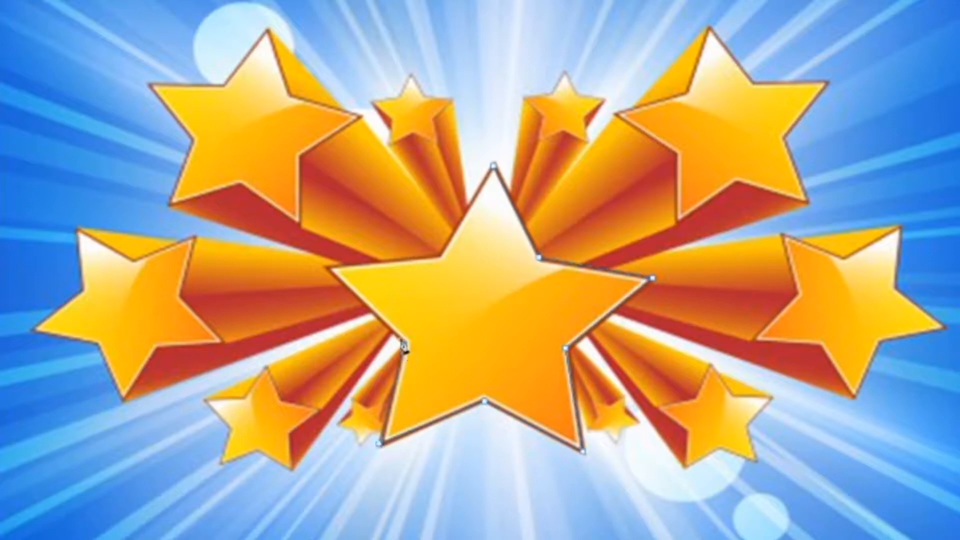
pyautogui.click(326, 268)
pyautogui.click(440, 258)
pyautogui.click(493, 166)
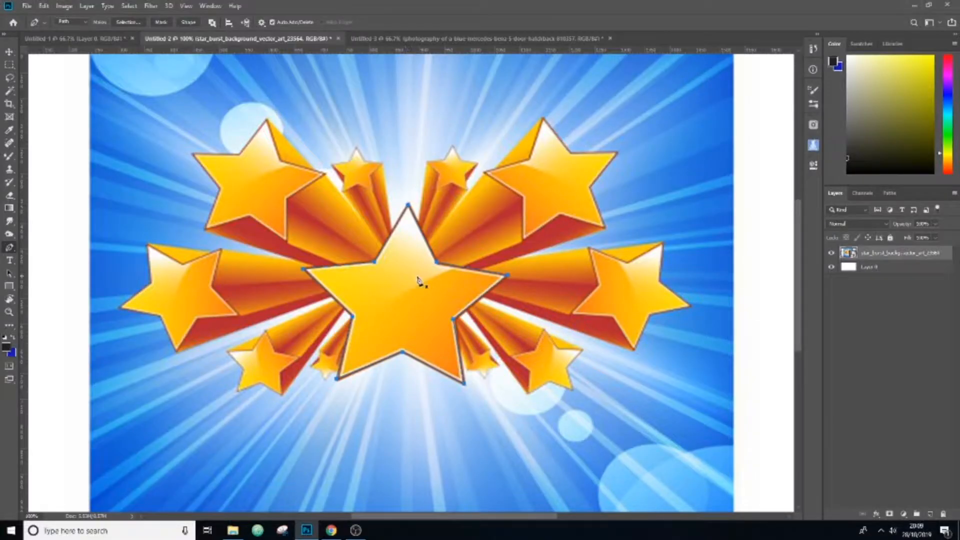
# Step: Convert the star path into a new anti-aliased selection with a feather radius of 0 pixels and add it as a layer mask
pyautogui.rightClick(419, 281)
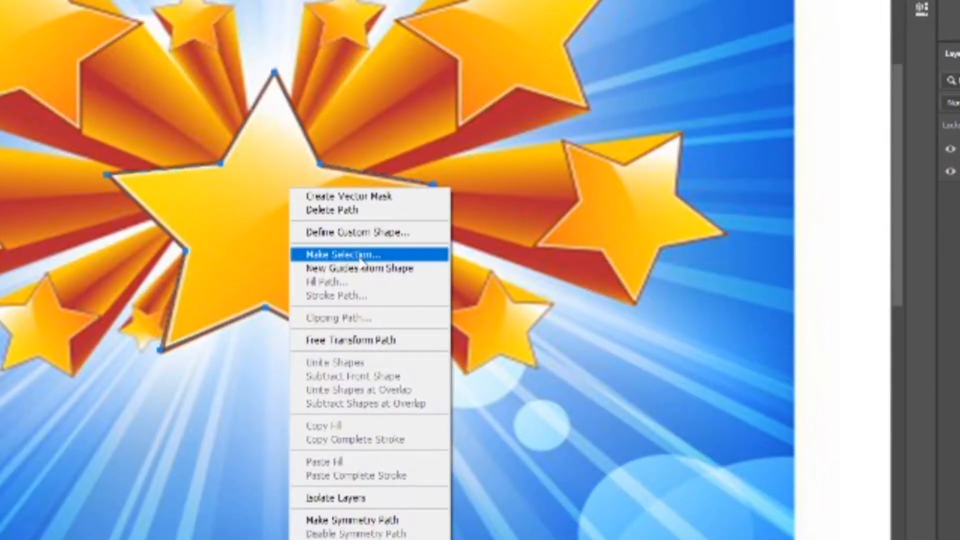
pyautogui.click(450, 319)
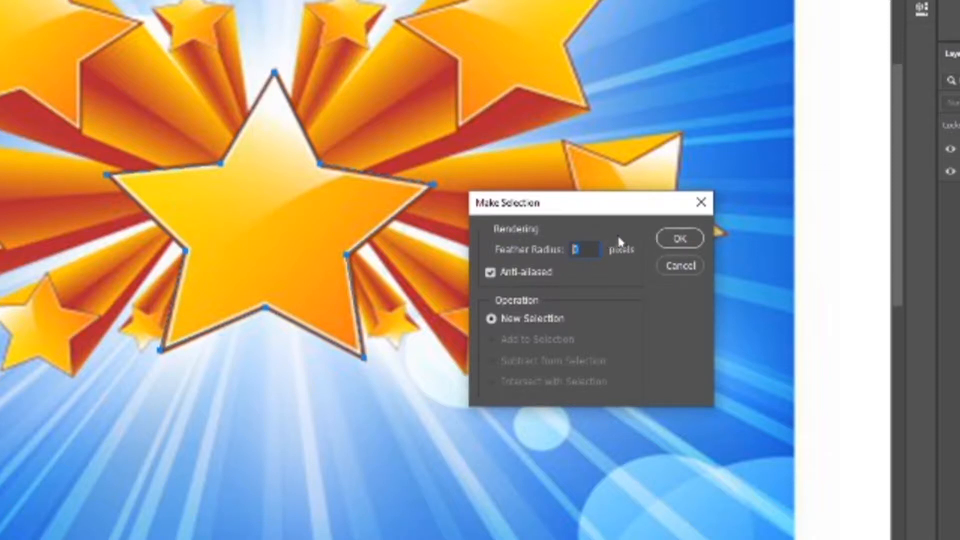
pyautogui.click(679, 238)
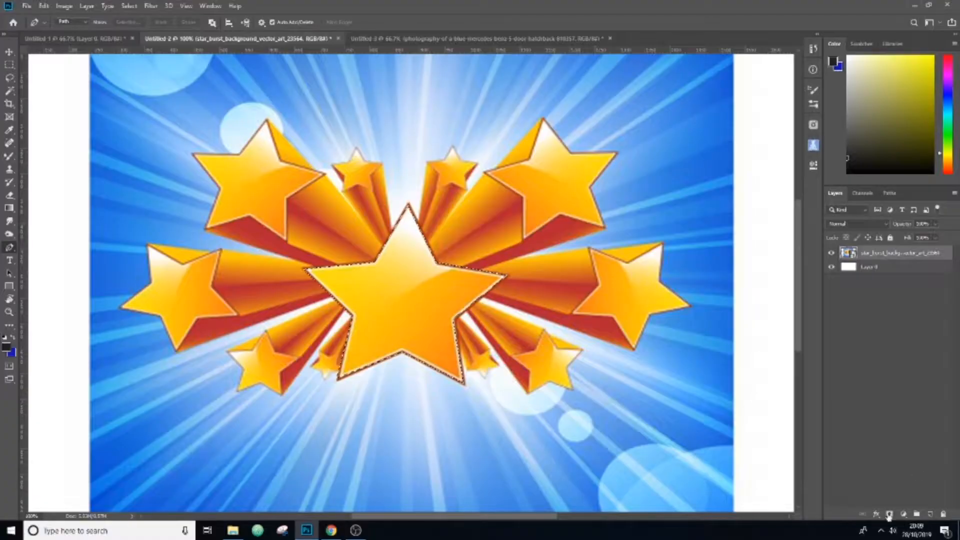
pyautogui.click(889, 514)
# Step: Move the cut-out star slightly up and to the right on the canvas
pyautogui.click(9, 52)
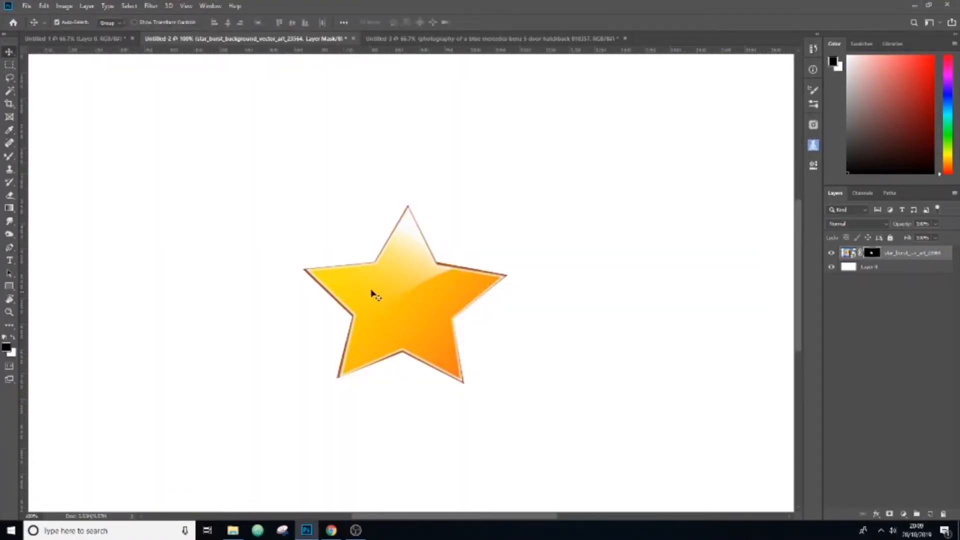
pyautogui.moveTo(373, 293); pyautogui.dragTo(390, 266)
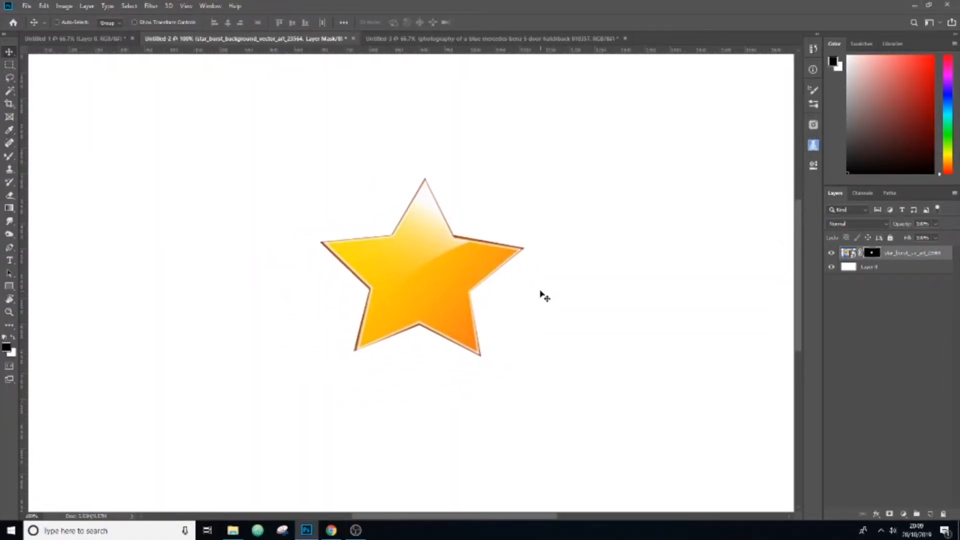
pyautogui.hotkey('ctrl', '-')
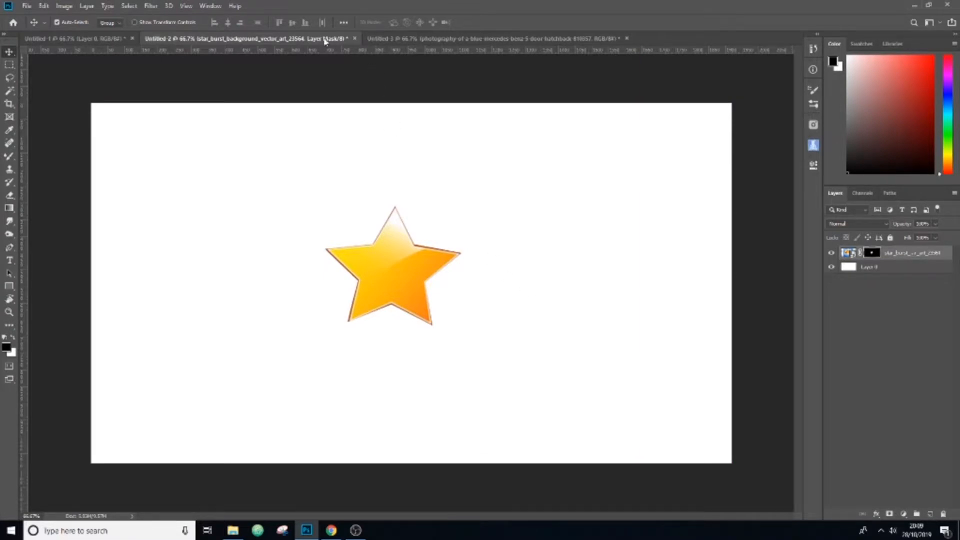
# Step: In the blue Mercedes photo document, start a pen path on the roof edge just above the rear spoiler
pyautogui.click(432, 40)
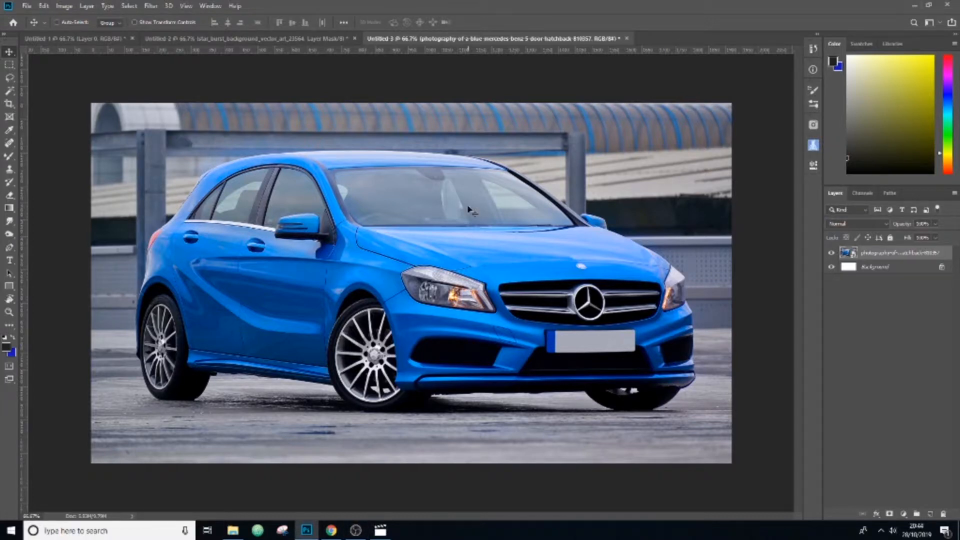
pyautogui.hotkey('ctrl', '+')
pyautogui.hotkey('ctrl', '+')
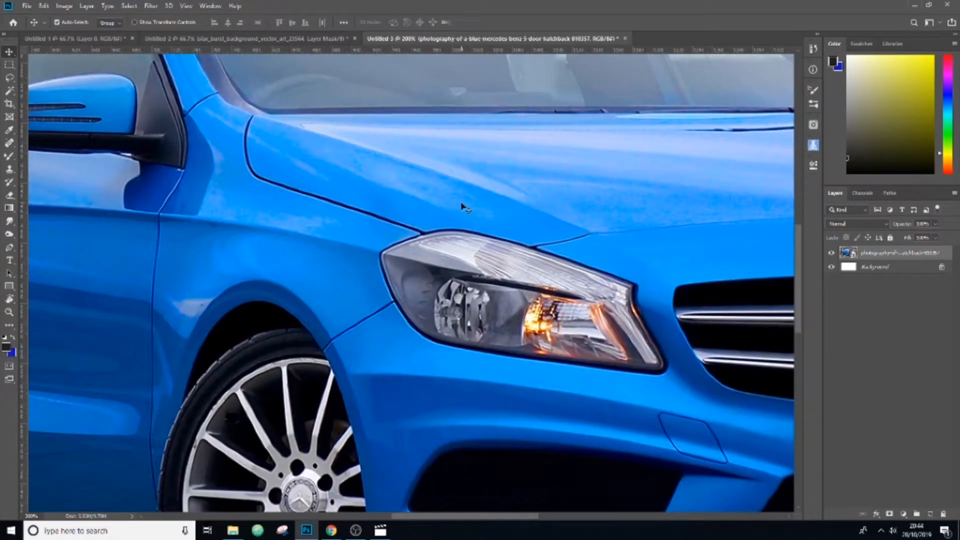
pyautogui.moveTo(410, 148); pyautogui.dragTo(790, 302)
pyautogui.moveTo(422, 180); pyautogui.dragTo(597, 202)
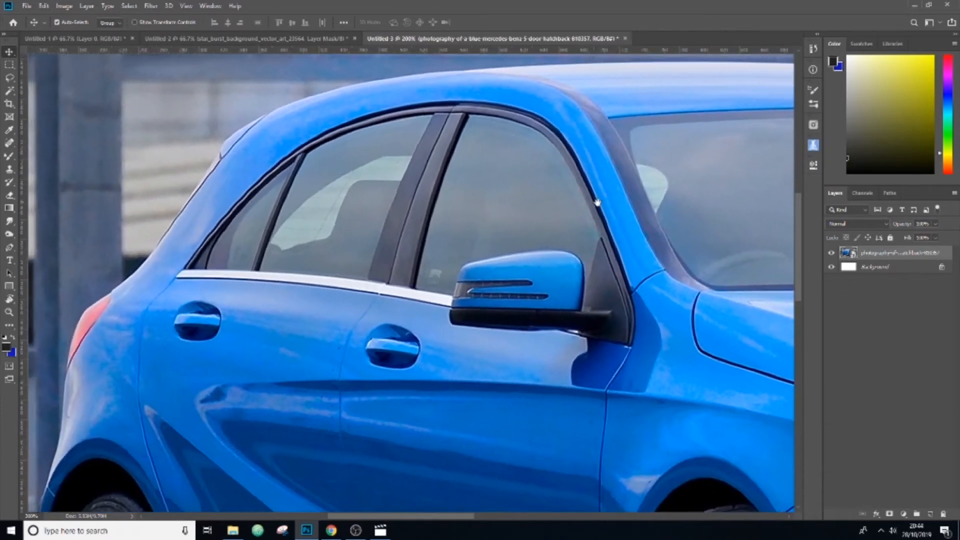
pyautogui.moveTo(527, 142); pyautogui.dragTo(474, 249)
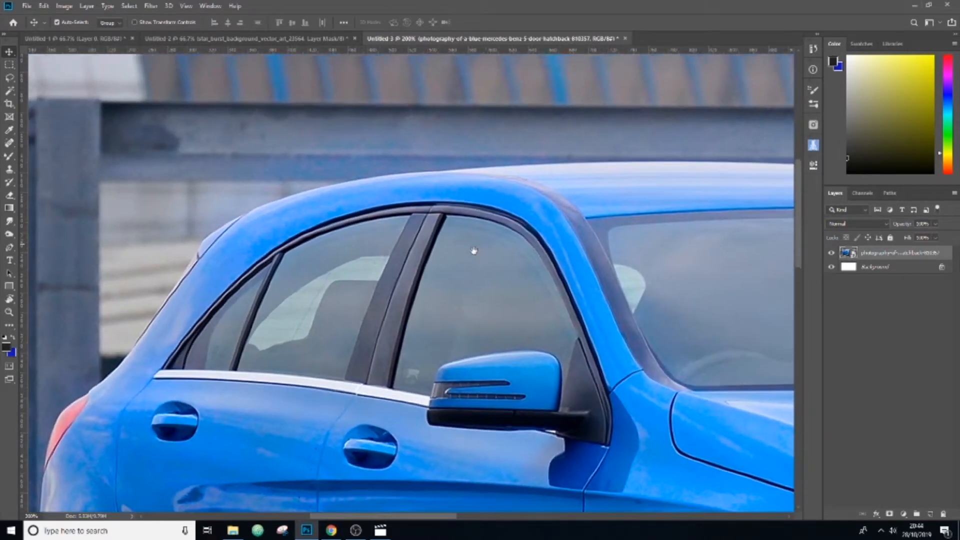
pyautogui.click(9, 247)
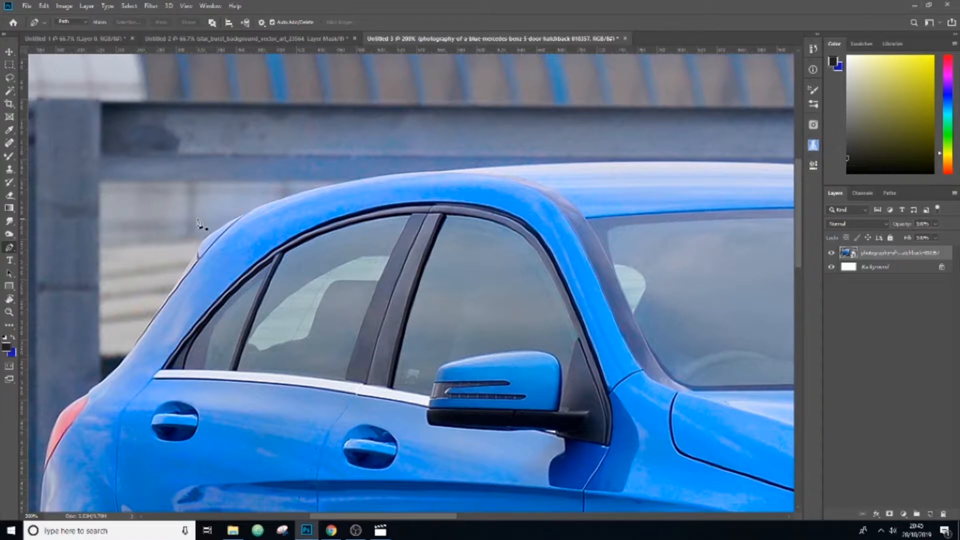
pyautogui.hotkey('ctrl', '+')
pyautogui.moveTo(197, 219); pyautogui.dragTo(299, 303)
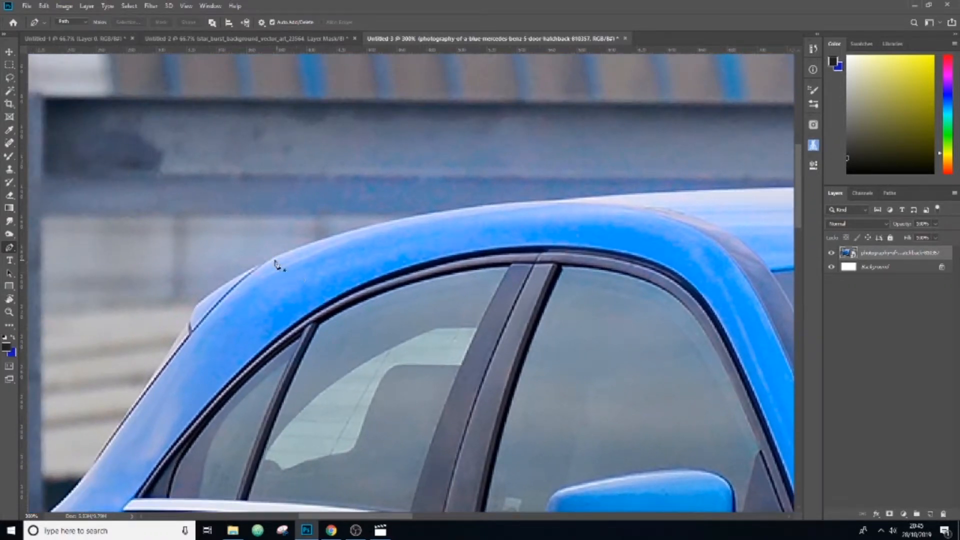
pyautogui.click(262, 263)
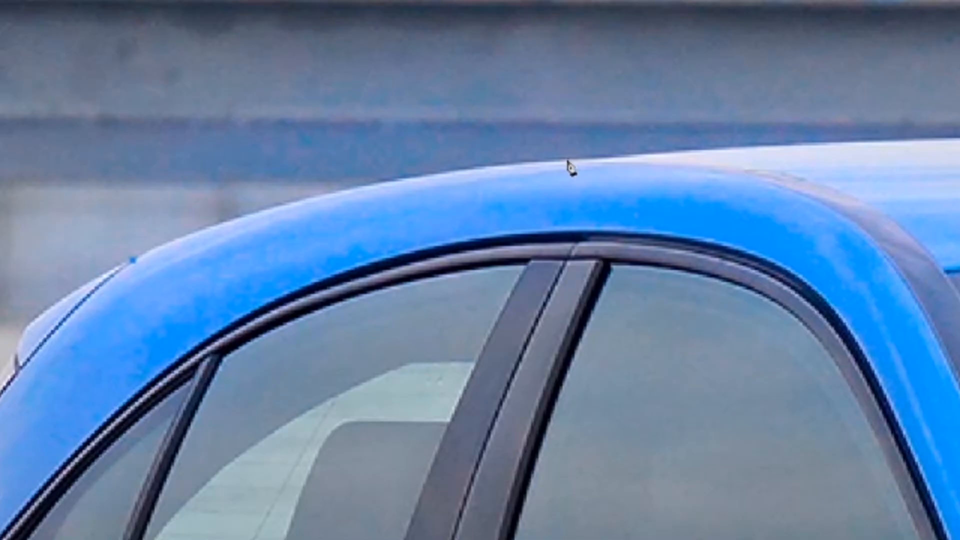
# Step: Add a curved anchor point on the roof edge above the door pillar and adjust its handles to follow the roofline
pyautogui.moveTo(538, 200); pyautogui.dragTo(558, 200)
pyautogui.moveTo(602, 159); pyautogui.dragTo(612, 157)
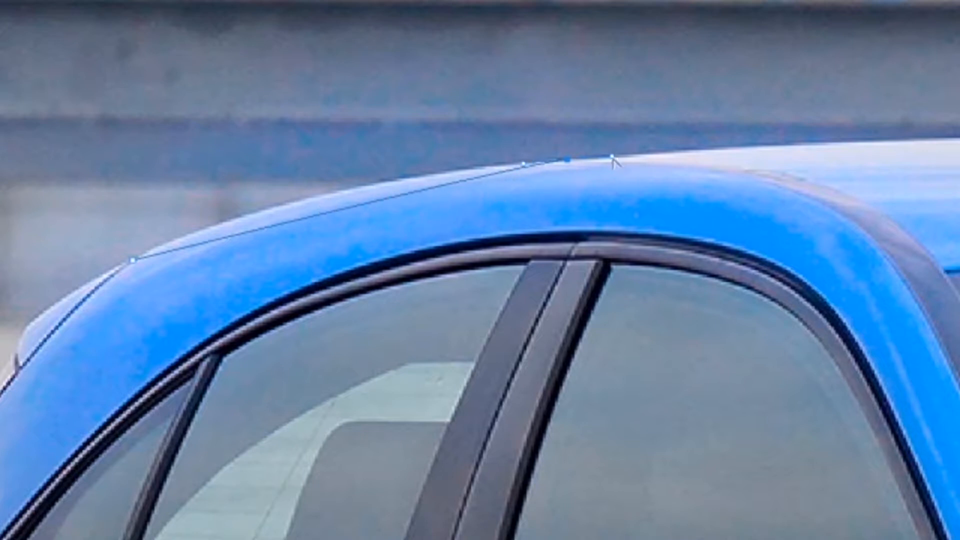
pyautogui.moveTo(604, 173); pyautogui.dragTo(563, 115)
pyautogui.moveTo(617, 171); pyautogui.dragTo(562, 213)
pyautogui.moveTo(609, 148)
pyautogui.mouseDown()
pyautogui.moveTo(506, 222)
pyautogui.moveTo(606, 166)
pyautogui.mouseUp()
pyautogui.moveTo(523, 165); pyautogui.dragTo(276, 186)
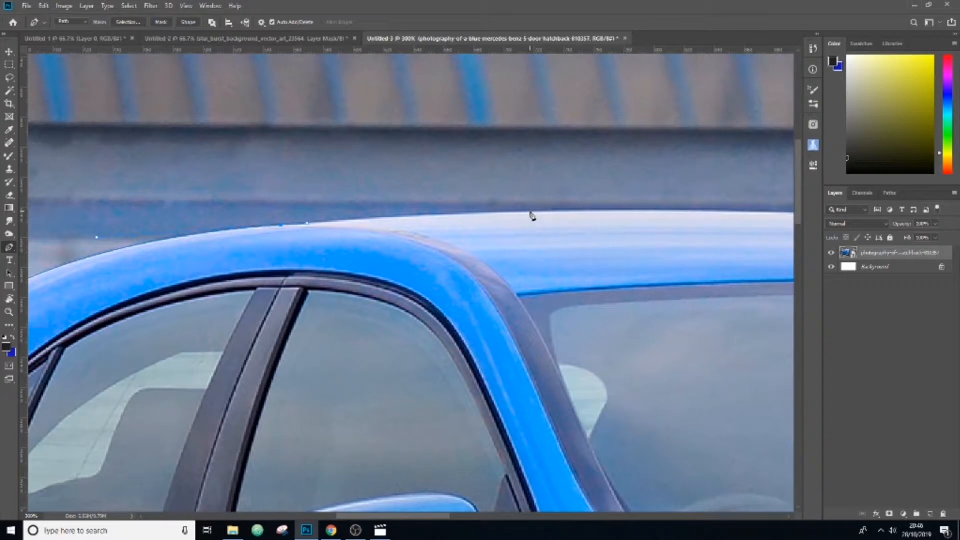
# Step: Extend the pen path along the roof edge above the windscreen with curved anchor points and adjust the handles to match the edge
pyautogui.moveTo(530, 213); pyautogui.dragTo(552, 211)
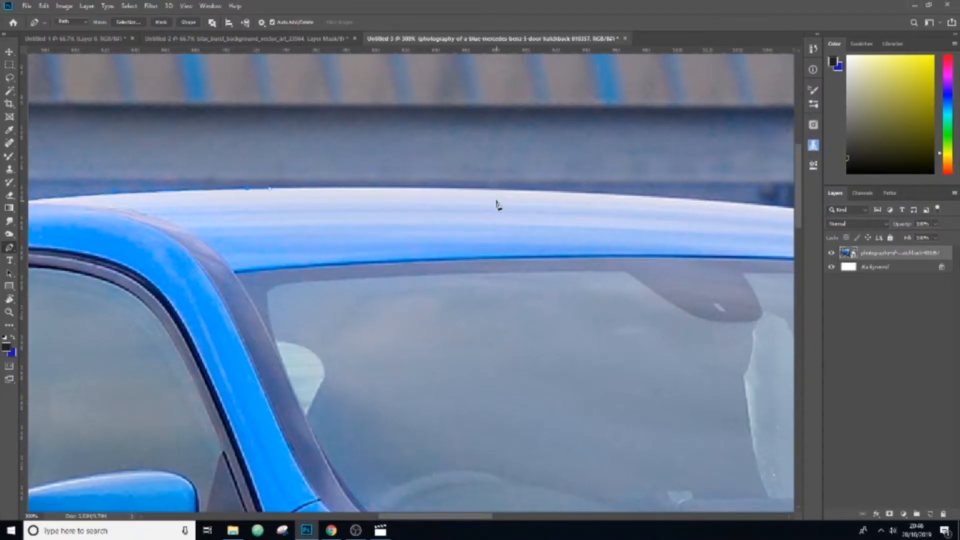
pyautogui.click(519, 191)
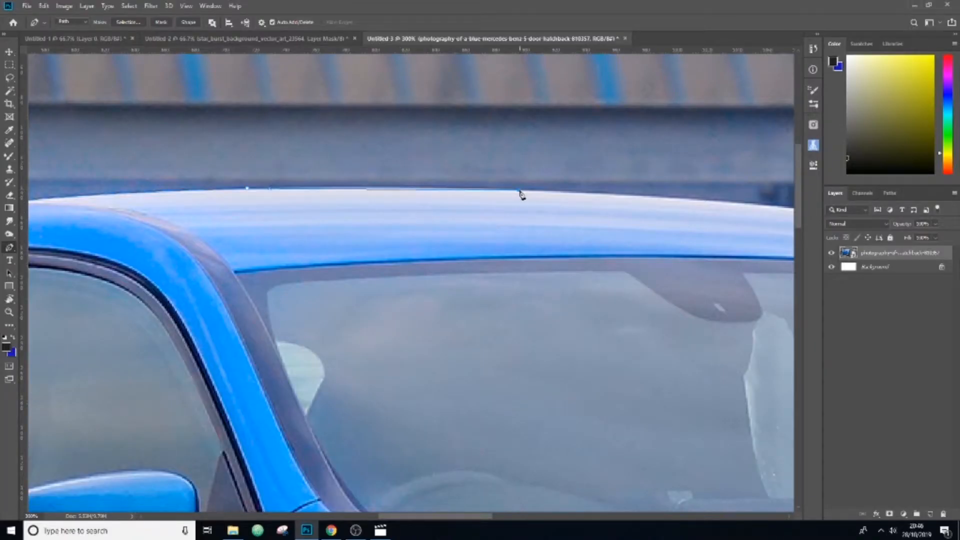
pyautogui.moveTo(527, 191); pyautogui.dragTo(419, 189)
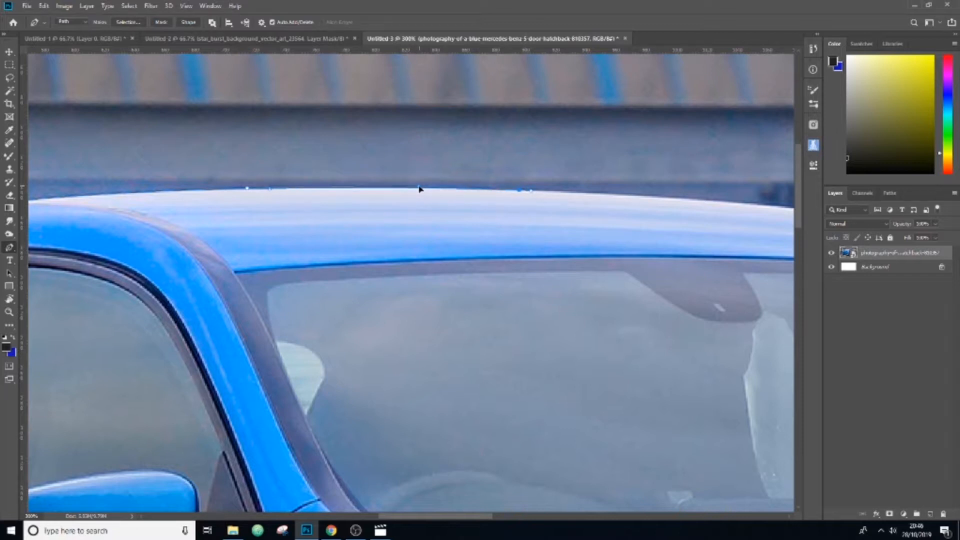
pyautogui.moveTo(636, 250); pyautogui.dragTo(484, 250)
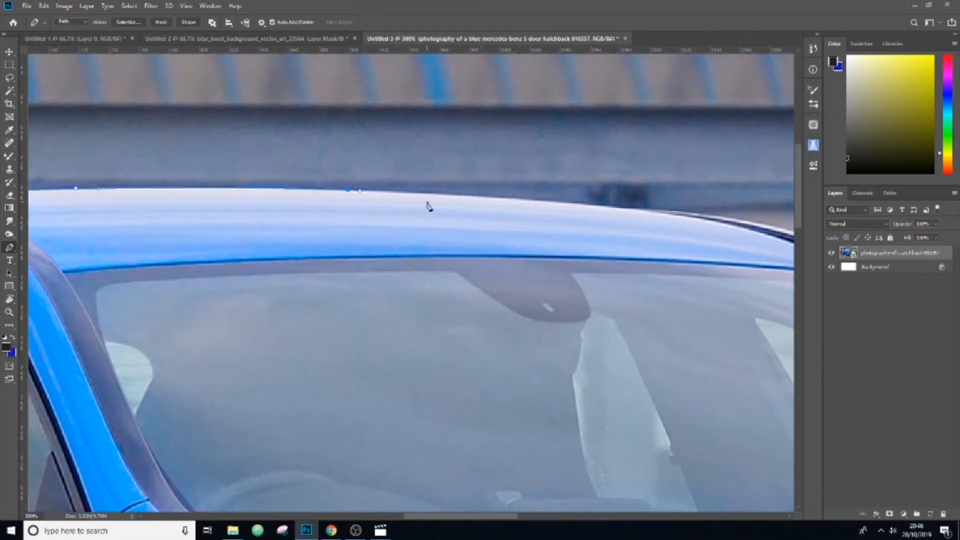
# Step: Continue the path over the front corner of the roof and down the windscreen pillar with curved anchor points
pyautogui.moveTo(457, 214); pyautogui.dragTo(399, 234)
pyautogui.moveTo(579, 227); pyautogui.dragTo(611, 229)
pyautogui.moveTo(673, 304); pyautogui.dragTo(350, 190)
pyautogui.moveTo(513, 179); pyautogui.dragTo(619, 242)
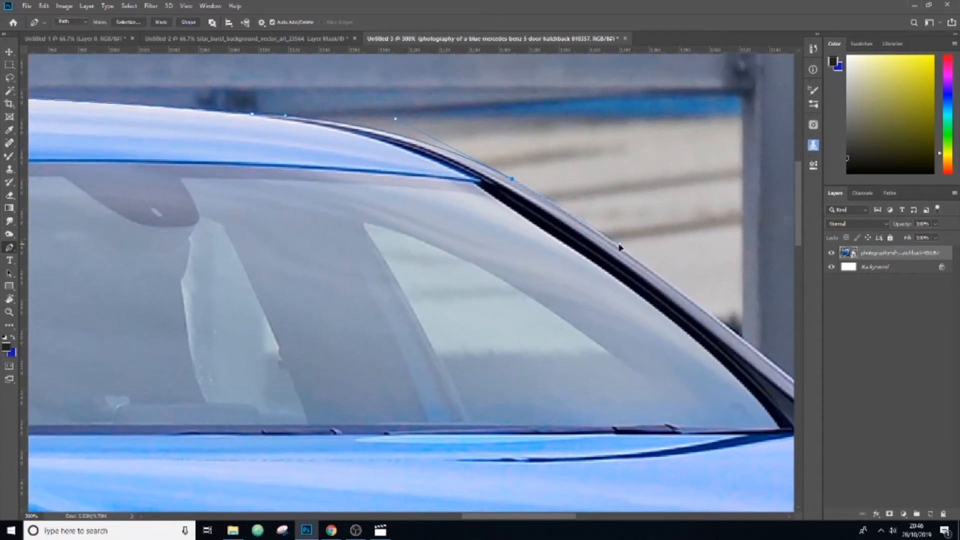
pyautogui.moveTo(672, 314); pyautogui.dragTo(483, 186)
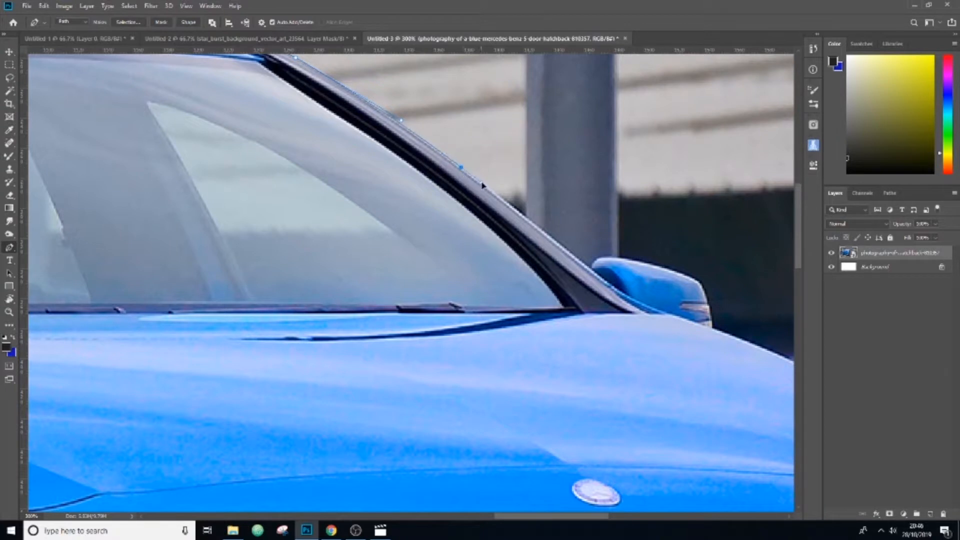
pyautogui.moveTo(541, 227); pyautogui.dragTo(499, 210)
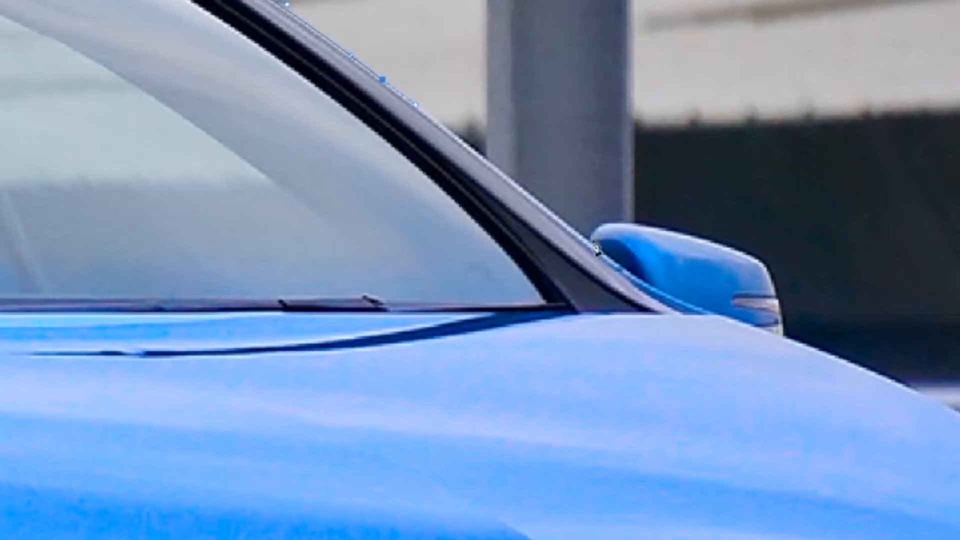
# Step: Trace the far side mirror from where it meets the pillar, over its top and down to the bonnet edge
pyautogui.moveTo(588, 241); pyautogui.dragTo(604, 252)
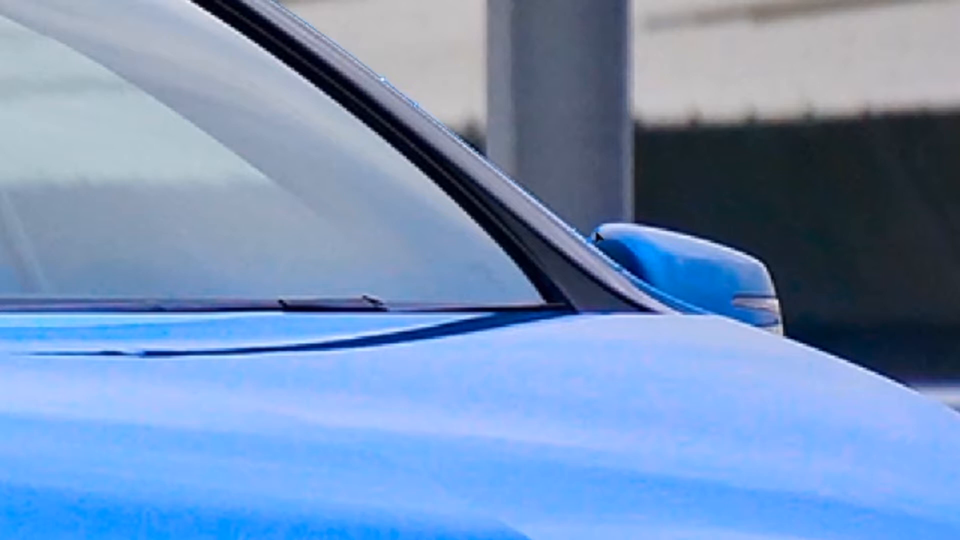
pyautogui.moveTo(594, 231); pyautogui.dragTo(648, 226)
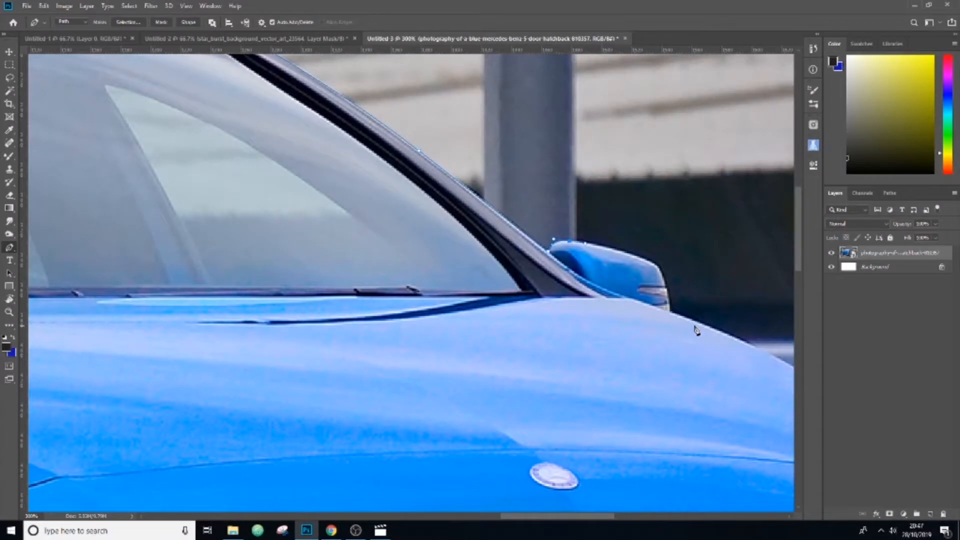
pyautogui.moveTo(821, 370); pyautogui.dragTo(785, 350)
pyautogui.moveTo(670, 319); pyautogui.dragTo(607, 301)
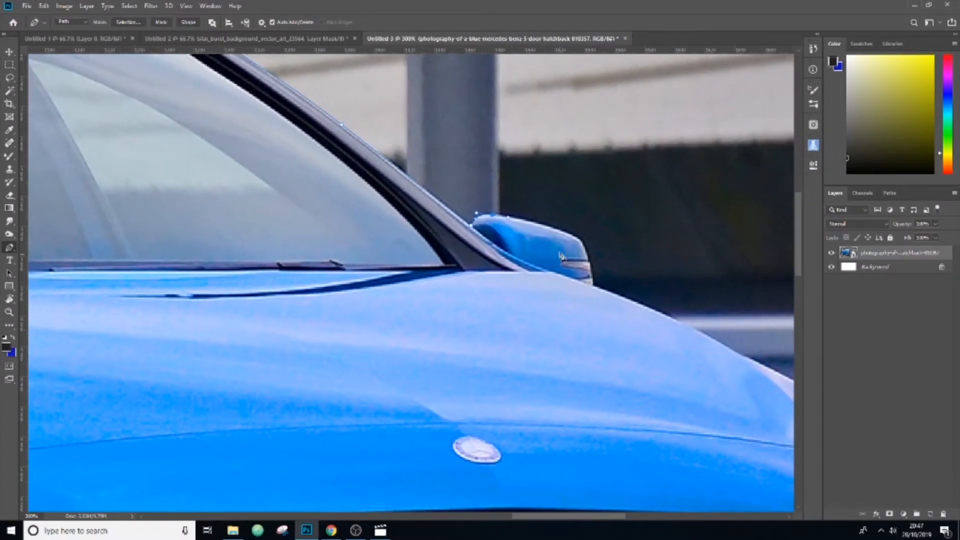
pyautogui.moveTo(579, 240)
pyautogui.mouseDown()
pyautogui.moveTo(601, 262)
pyautogui.moveTo(586, 251)
pyautogui.mouseUp()
pyautogui.moveTo(651, 241)
pyautogui.mouseDown()
pyautogui.moveTo(655, 263)
pyautogui.moveTo(647, 233)
pyautogui.mouseUp()
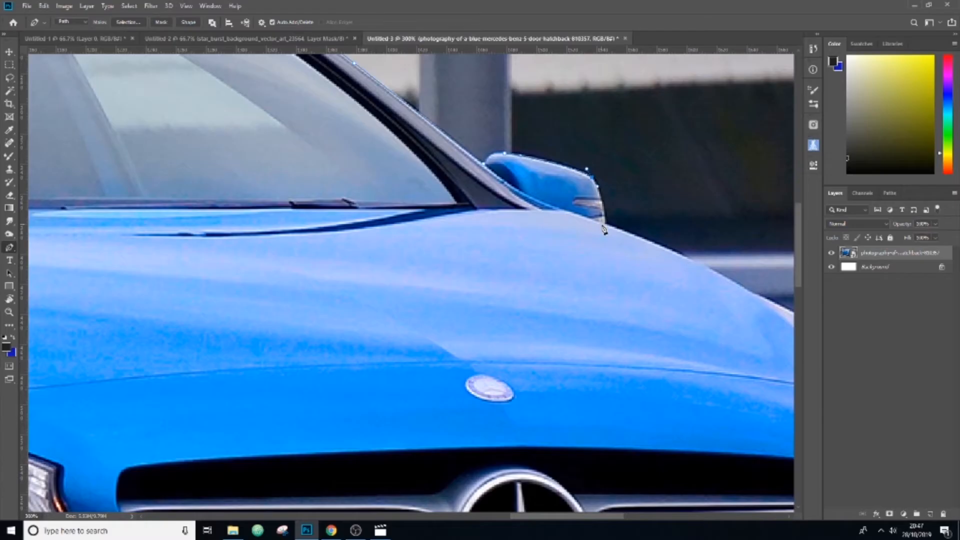
pyautogui.moveTo(607, 226); pyautogui.dragTo(610, 253)
pyautogui.moveTo(678, 287); pyautogui.dragTo(399, 246)
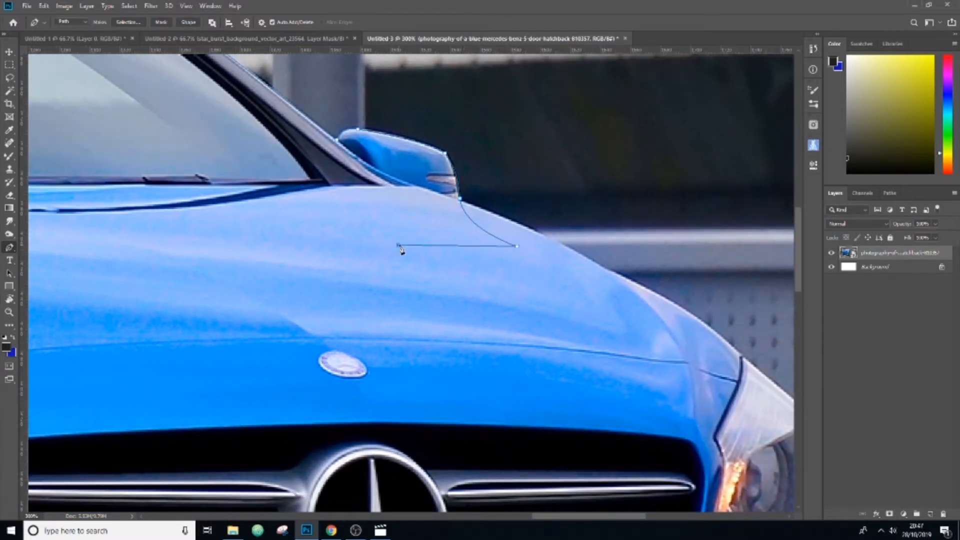
pyautogui.click(545, 240)
pyautogui.hotkey('ctrl', 'z')
pyautogui.hotkey('ctrl', 'z')
pyautogui.hotkey('ctrl', 'z')
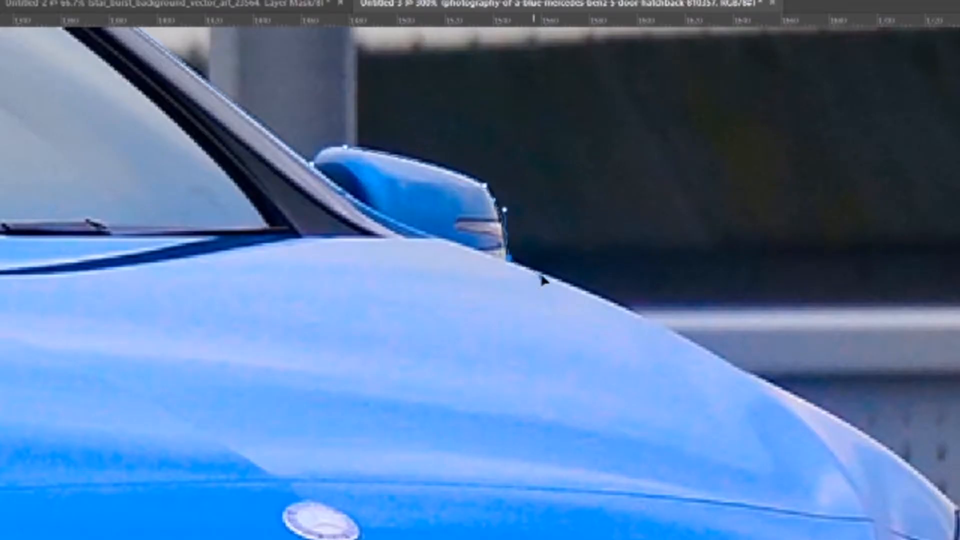
# Step: Continue the path from the mirror's base along the curved bonnet edge to the top corner of the far headlight
pyautogui.click(553, 277)
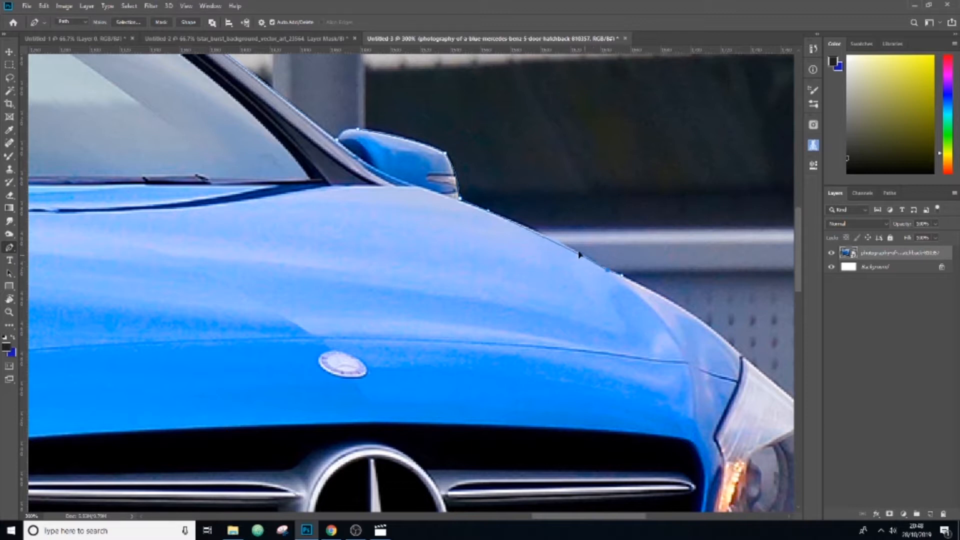
pyautogui.moveTo(660, 338); pyautogui.dragTo(575, 284)
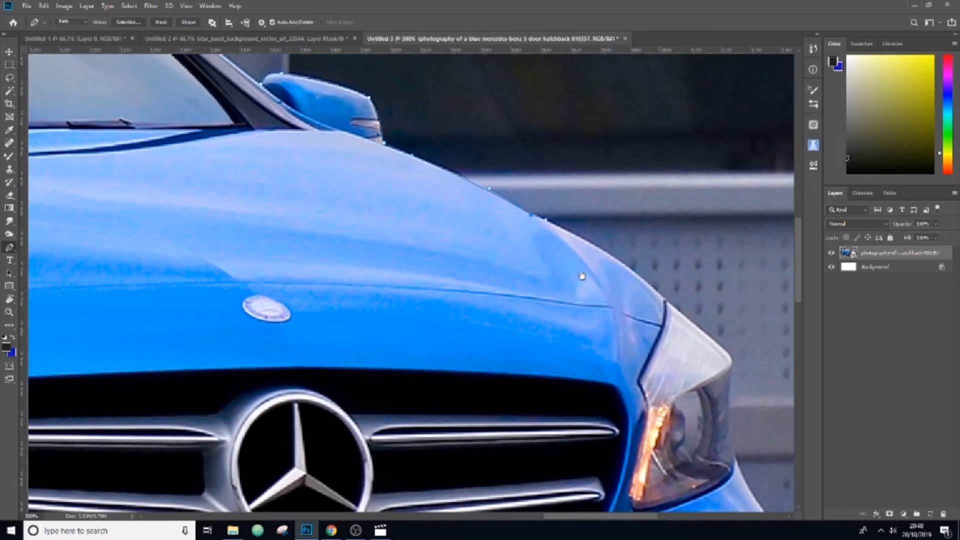
pyautogui.moveTo(665, 303); pyautogui.dragTo(712, 354)
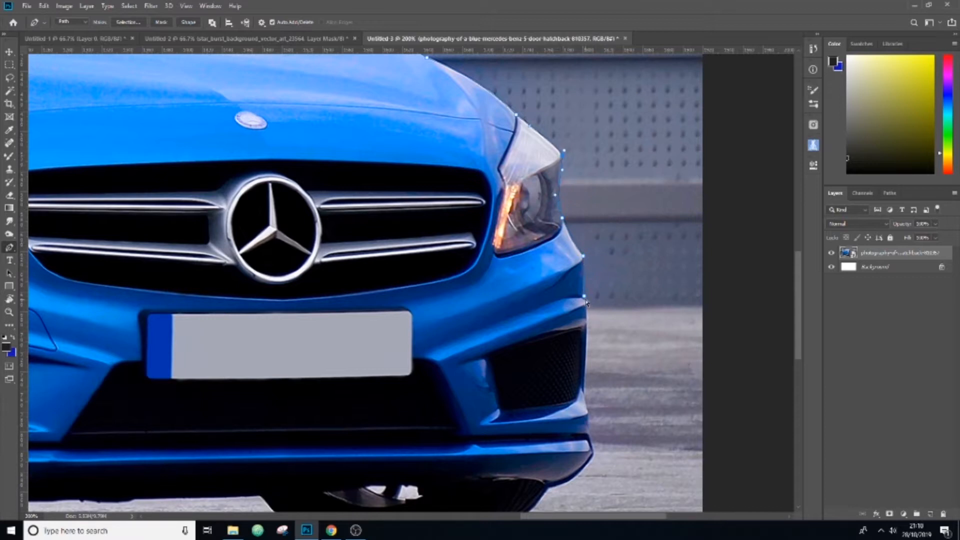
# Step: Review the traced anchor points along the bonnet, far mirror, windscreen pillar, headlight and front bumper
pyautogui.scroll(5, 524, 209)
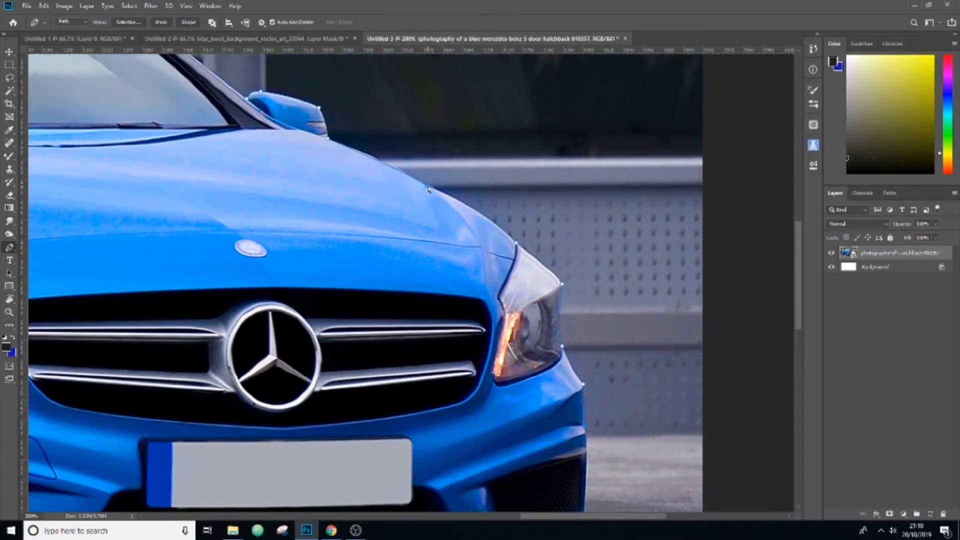
pyautogui.moveTo(428, 188)
pyautogui.mouseDown()
pyautogui.moveTo(459, 146)
pyautogui.moveTo(430, 189)
pyautogui.mouseUp()
pyautogui.moveTo(514, 181); pyautogui.dragTo(760, 330)
pyautogui.moveTo(549, 213); pyautogui.dragTo(587, 257)
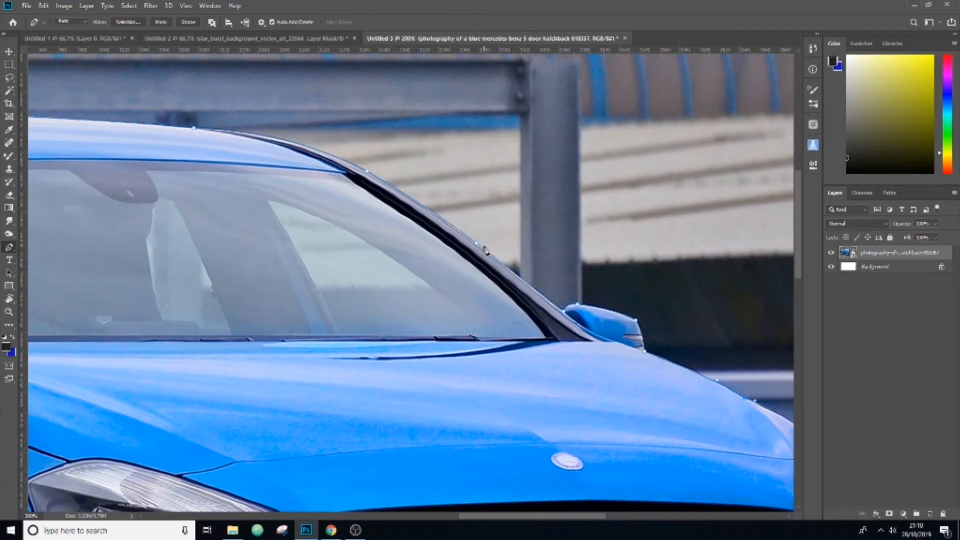
pyautogui.moveTo(476, 244)
pyautogui.mouseDown()
pyautogui.moveTo(478, 233)
pyautogui.moveTo(475, 243)
pyautogui.mouseUp()
pyautogui.moveTo(598, 309); pyautogui.dragTo(280, 141)
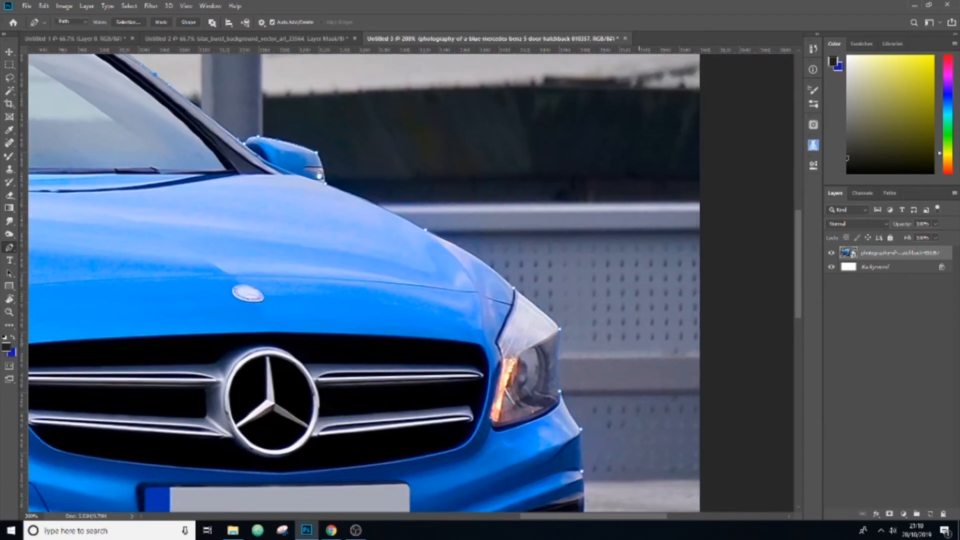
pyautogui.moveTo(552, 313); pyautogui.dragTo(564, 122)
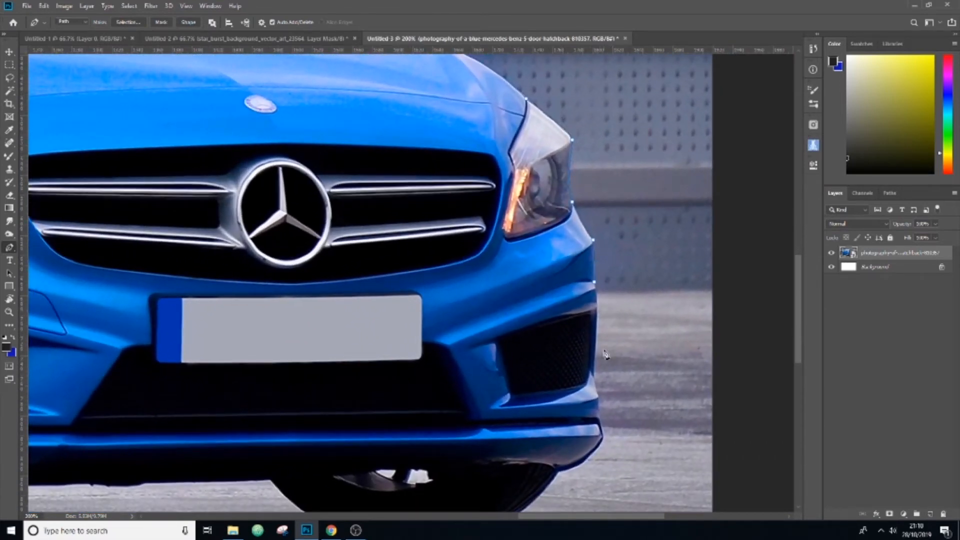
pyautogui.moveTo(606, 355); pyautogui.dragTo(664, 321)
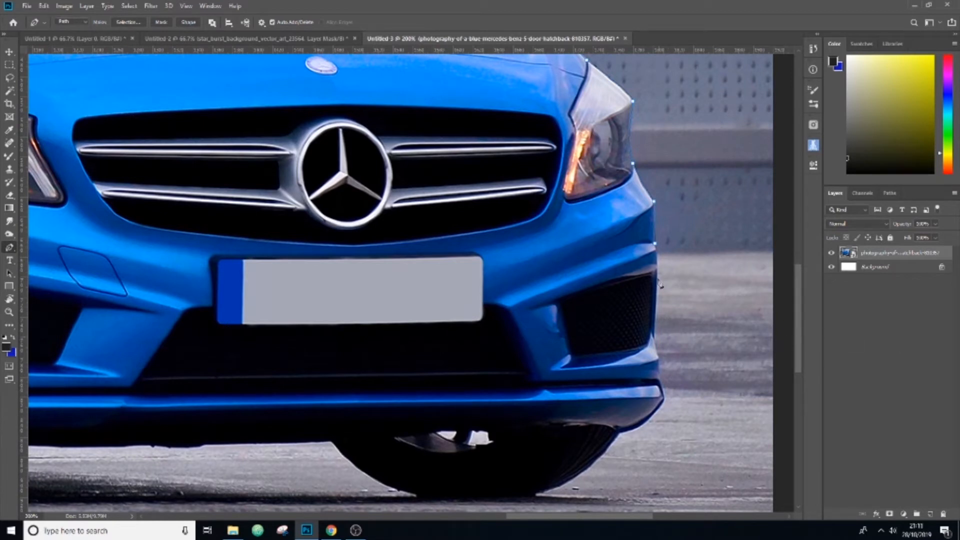
# Step: Trace the path down the side of the front bumper, around its lower corner and along the underside of the far front tyre
pyautogui.click(654, 336)
pyautogui.click(657, 358)
pyautogui.click(663, 399)
pyautogui.click(642, 429)
pyautogui.click(620, 432)
pyautogui.click(534, 494)
pyautogui.click(416, 496)
pyautogui.click(359, 484)
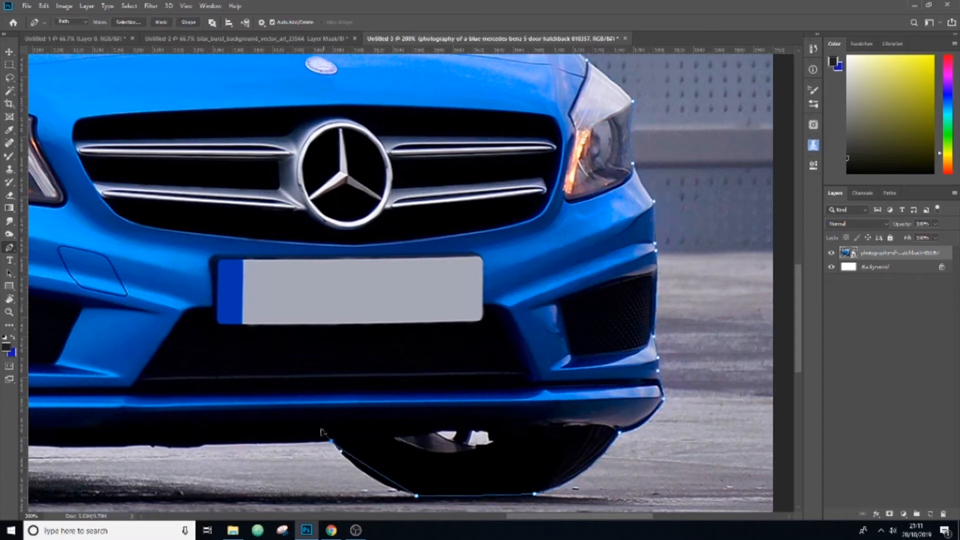
# Step: Follow the underside of the front bumper with closely spaced anchor points from the far tyre towards the near front wheel
pyautogui.click(331, 441)
pyautogui.click(291, 442)
pyautogui.click(204, 443)
pyautogui.click(201, 447)
pyautogui.click(152, 446)
pyautogui.click(125, 447)
pyautogui.moveTo(125, 447); pyautogui.dragTo(529, 376)
pyautogui.click(417, 376)
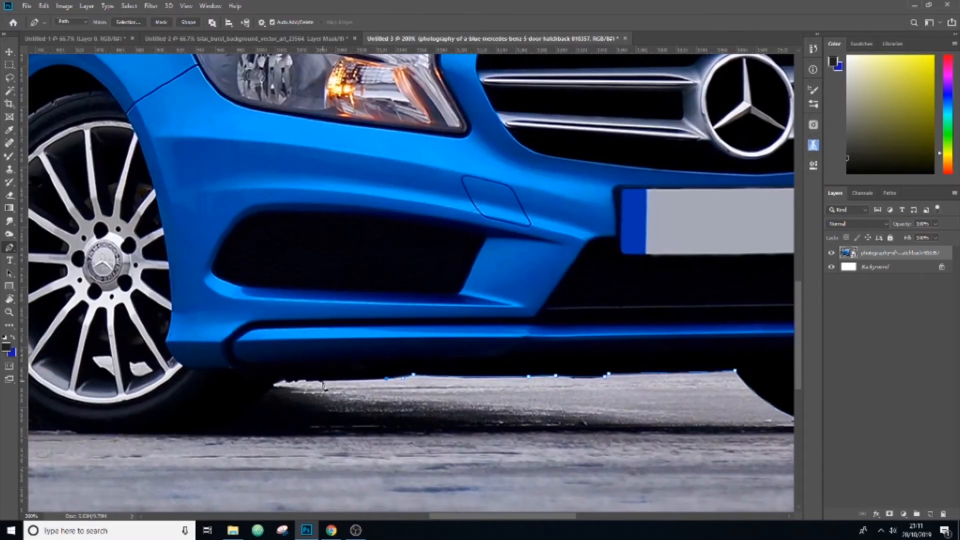
pyautogui.click(323, 380)
pyautogui.click(410, 375)
# Step: Trace around the bottom of the near front tyre with curved anchor points and remove the outgoing handle where it meets the sill
pyautogui.moveTo(282, 388); pyautogui.dragTo(438, 328)
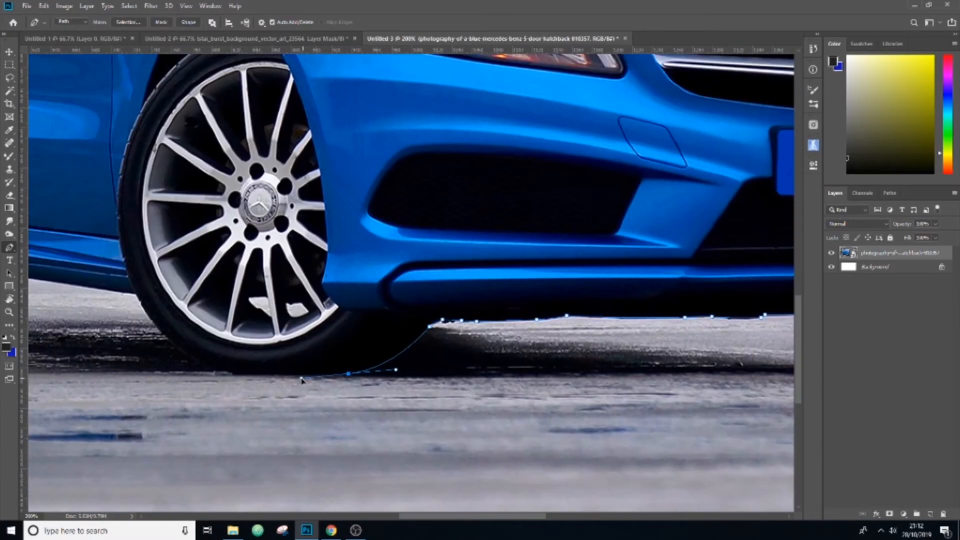
pyautogui.moveTo(348, 373); pyautogui.dragTo(295, 375)
pyautogui.click(233, 374)
pyautogui.moveTo(210, 365); pyautogui.dragTo(367, 370)
pyautogui.moveTo(293, 300); pyautogui.dragTo(256, 231)
pyautogui.keyDown('alt'); pyautogui.click(293, 300); pyautogui.keyUp('alt')
# Step: Trace the lower edge of the side sill from the front tyre to the small bracket beside the rear tyre
pyautogui.moveTo(272, 301); pyautogui.dragTo(646, 305)
pyautogui.click(505, 281)
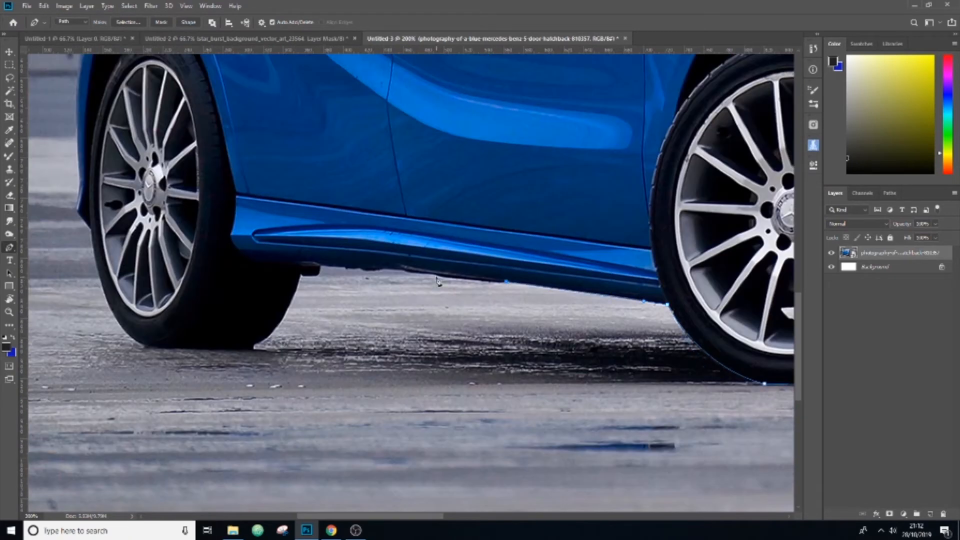
pyautogui.click(434, 274)
pyautogui.click(413, 270)
pyautogui.click(405, 270)
pyautogui.click(380, 269)
pyautogui.click(359, 269)
pyautogui.click(320, 265)
pyautogui.click(316, 276)
pyautogui.click(302, 274)
# Step: Trace around the bottom and outer side of the rear tyre and on to the lower corner of the rear bumper
pyautogui.moveTo(252, 345); pyautogui.dragTo(205, 350)
pyautogui.click(145, 345)
pyautogui.moveTo(145, 330); pyautogui.dragTo(340, 379)
pyautogui.moveTo(286, 276); pyautogui.dragTo(277, 164)
pyautogui.keyDown('alt'); pyautogui.click(287, 276); pyautogui.keyUp('alt')
pyautogui.moveTo(287, 235); pyautogui.dragTo(338, 320)
pyautogui.click(322, 343)
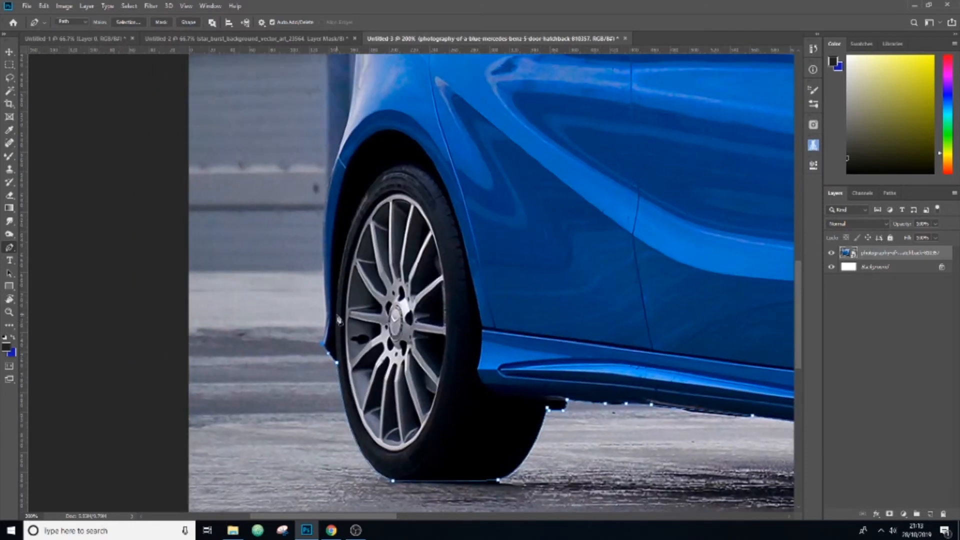
# Step: Continue the path up the rear bumper, past the tail light and along the rear window edge with curved anchor points
pyautogui.click(327, 314)
pyautogui.moveTo(336, 200); pyautogui.dragTo(348, 324)
pyautogui.moveTo(359, 250); pyautogui.dragTo(362, 229)
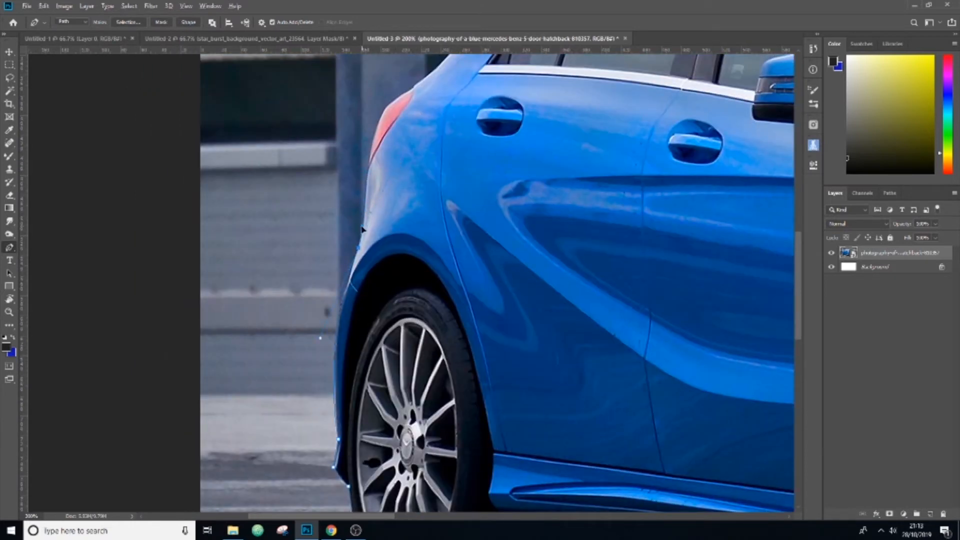
pyautogui.moveTo(396, 98); pyautogui.dragTo(405, 90)
pyautogui.click(412, 85)
pyautogui.moveTo(469, 189); pyautogui.dragTo(378, 394)
pyautogui.moveTo(368, 244); pyautogui.dragTo(386, 220)
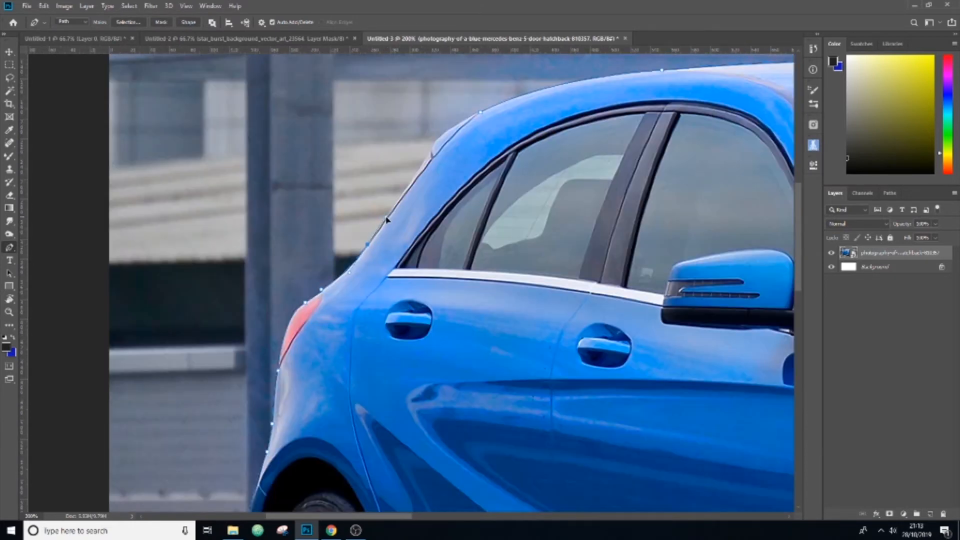
pyautogui.moveTo(323, 290); pyautogui.dragTo(329, 286)
# Step: Trace the rear spoiler and close the path at its starting anchor on the roof edge
pyautogui.moveTo(470, 218); pyautogui.dragTo(400, 335)
pyautogui.click(360, 267)
pyautogui.click(366, 255)
pyautogui.click(411, 229)
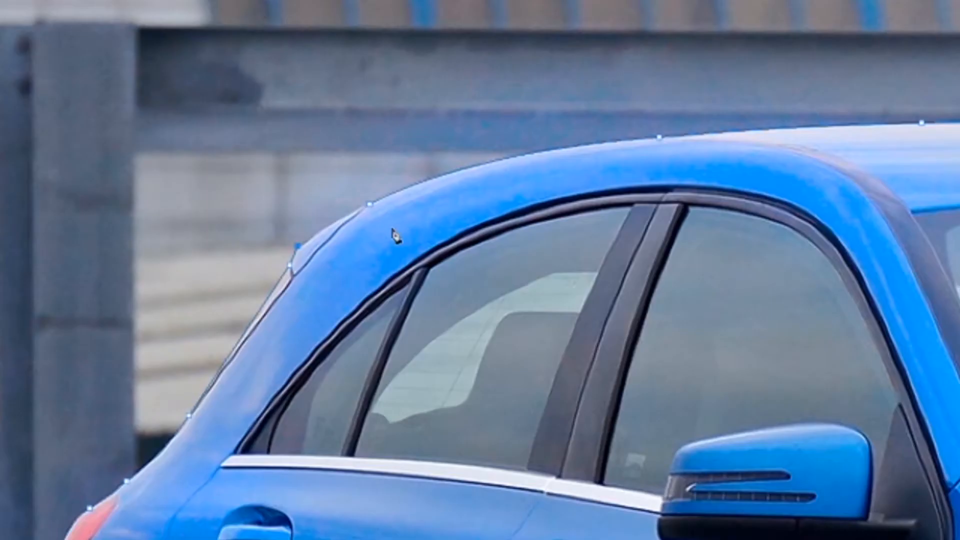
pyautogui.click(370, 205)
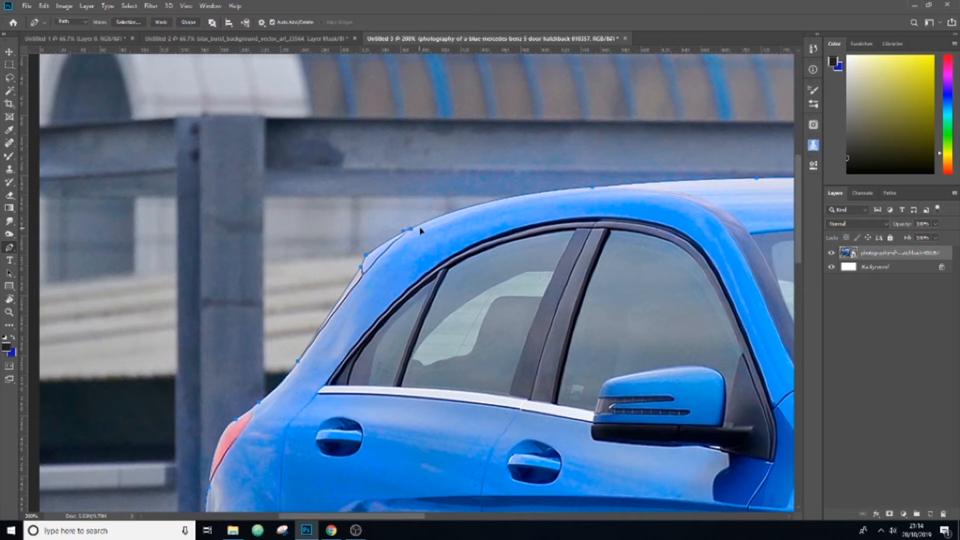
# Step: Convert the closed car path into a new anti-aliased selection with a feather radius of 2 pixels
pyautogui.hotkey('ctrl', '-')
pyautogui.hotkey('ctrl', '-')
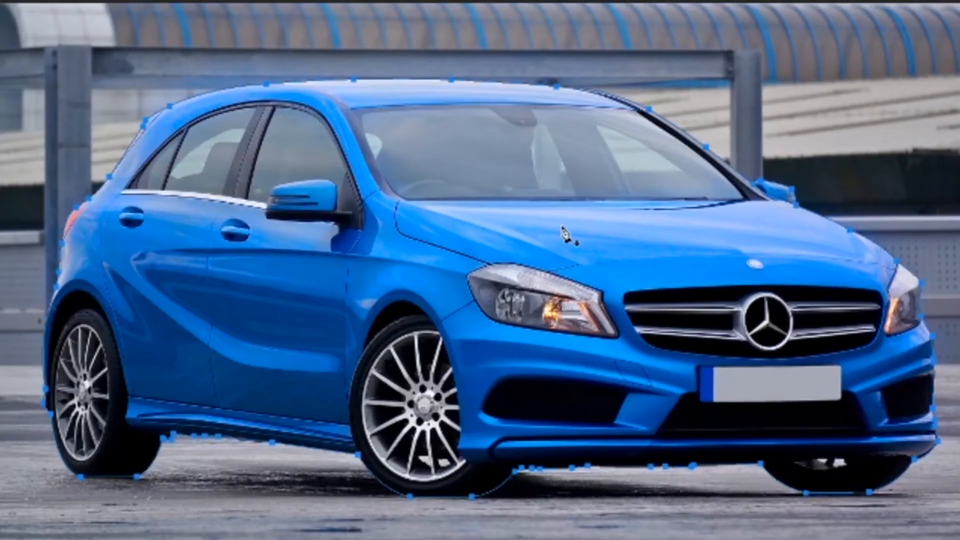
pyautogui.rightClick(461, 244)
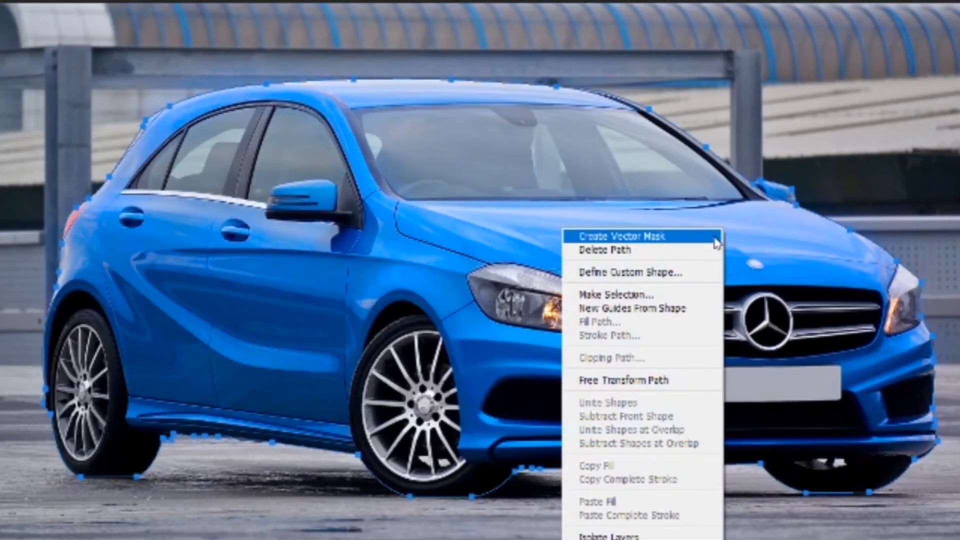
pyautogui.click(662, 296)
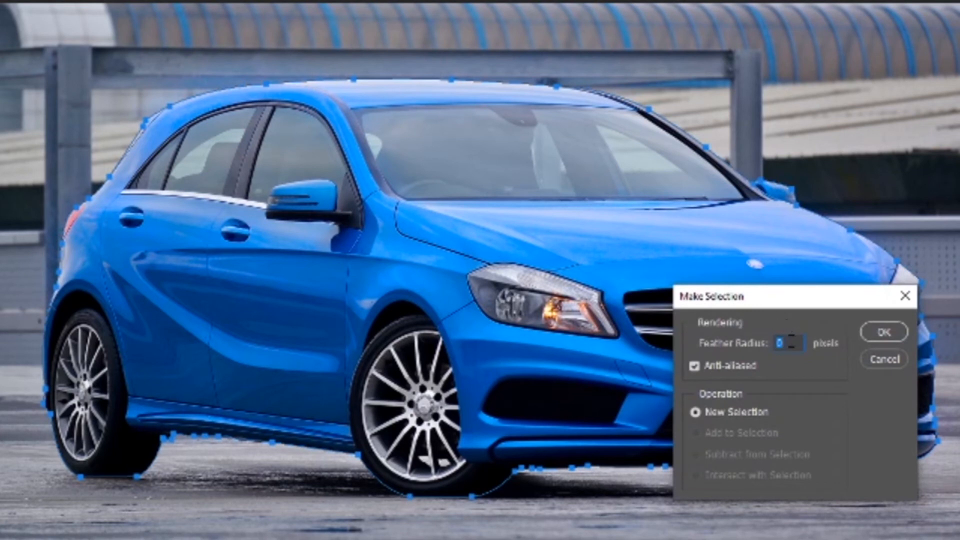
pyautogui.moveTo(780, 298); pyautogui.dragTo(779, 283)
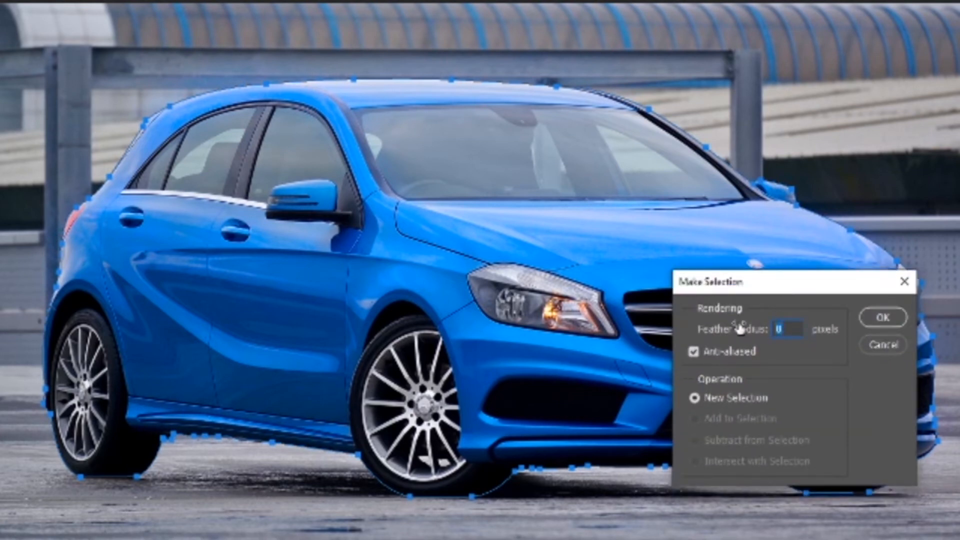
pyautogui.write('2')
pyautogui.click(889, 323)
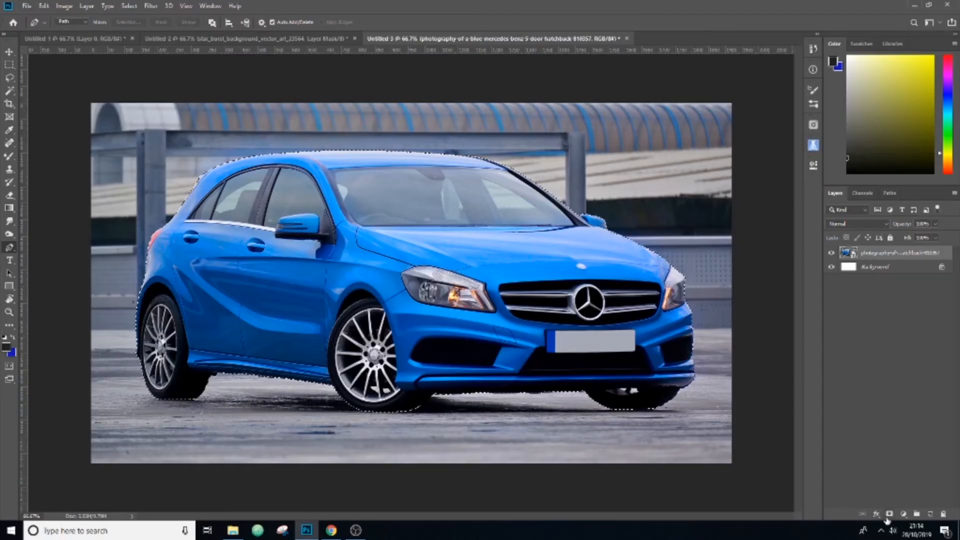
# Step: Mask the car photo layer with the active car selection to hide its background
pyautogui.click(889, 515)
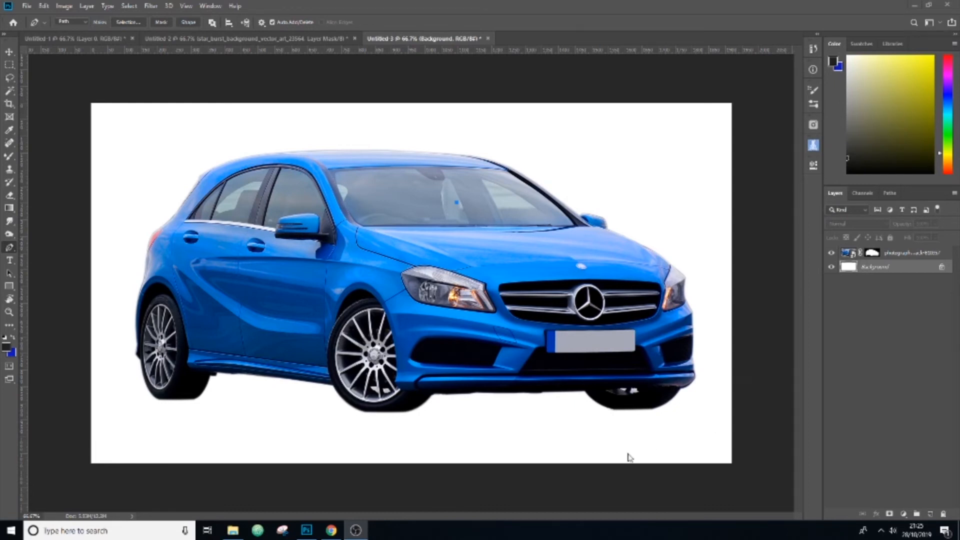
# Step: Switch to The Bézier Game in Chrome and trace the car outline's front bumper and front wheel, with a curved node at the wheel's base
pyautogui.click(331, 530)
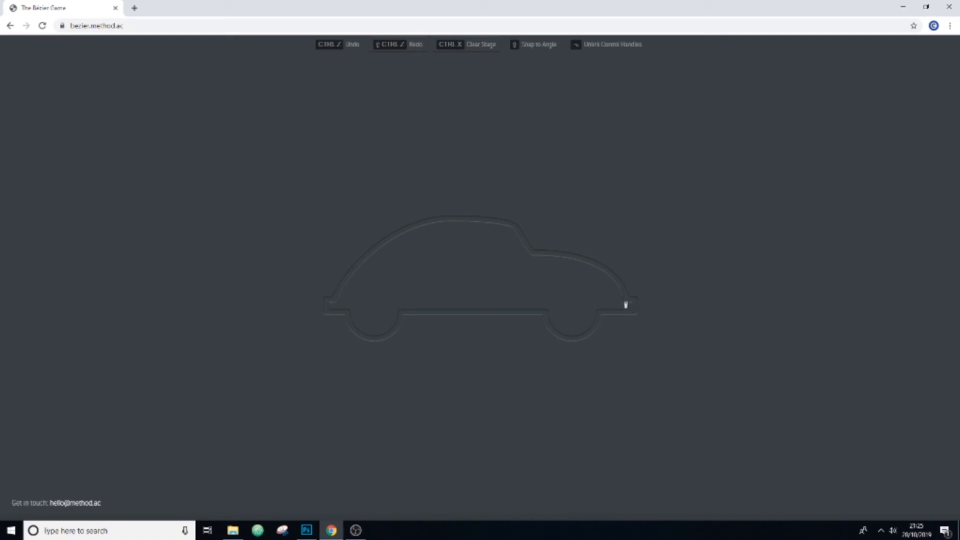
pyautogui.click(625, 300)
pyautogui.click(636, 299)
pyautogui.click(636, 312)
pyautogui.click(599, 311)
pyautogui.moveTo(576, 338); pyautogui.dragTo(551, 338)
pyautogui.click(544, 313)
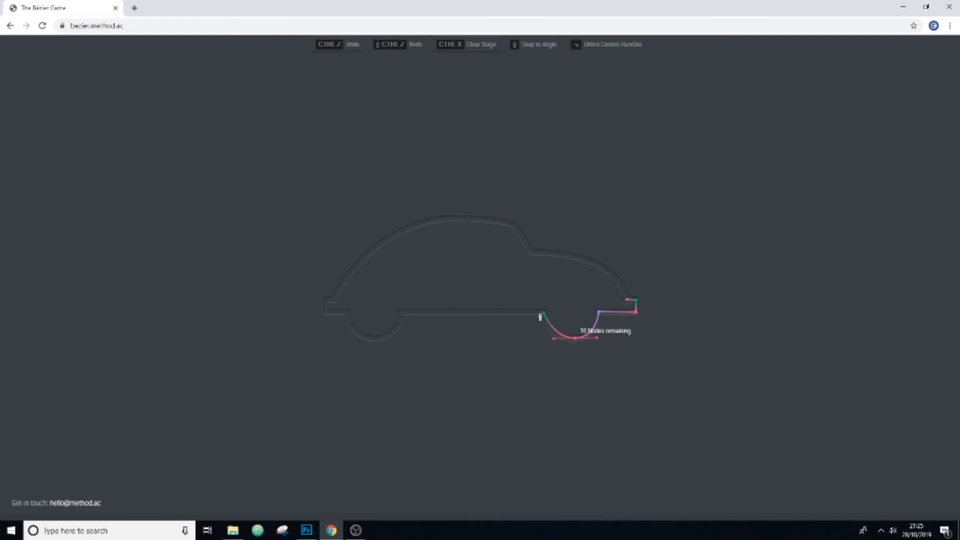
# Step: Continue the path along the underside, rear wheel and rear bumper, and curve it over the roof to the top of the windscreen
pyautogui.click(400, 312)
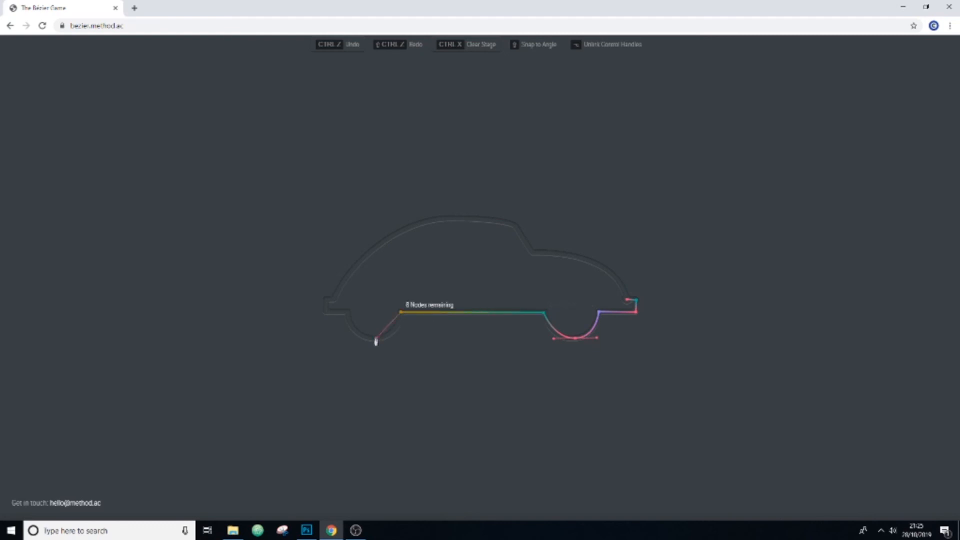
pyautogui.moveTo(376, 339); pyautogui.dragTo(356, 338)
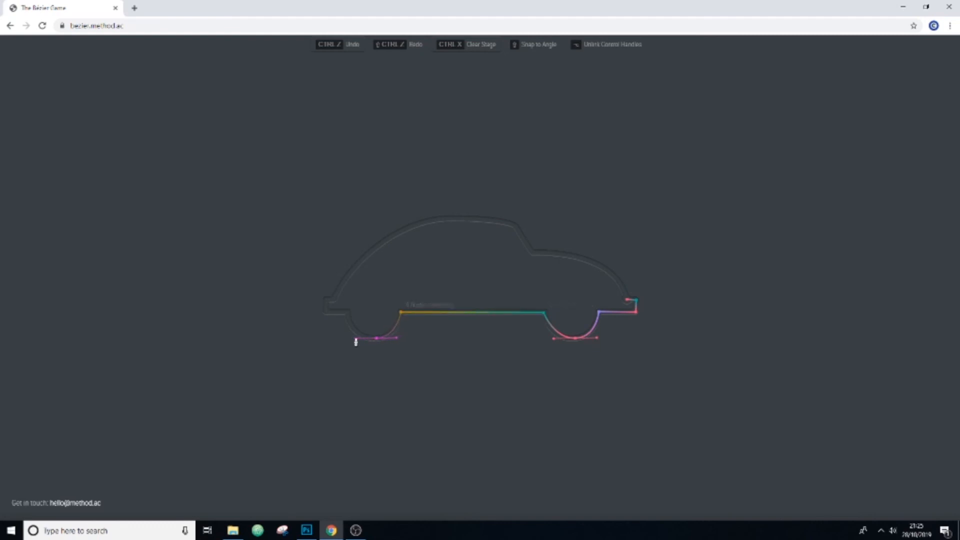
pyautogui.click(346, 313)
pyautogui.click(326, 312)
pyautogui.moveTo(326, 302); pyautogui.dragTo(332, 300)
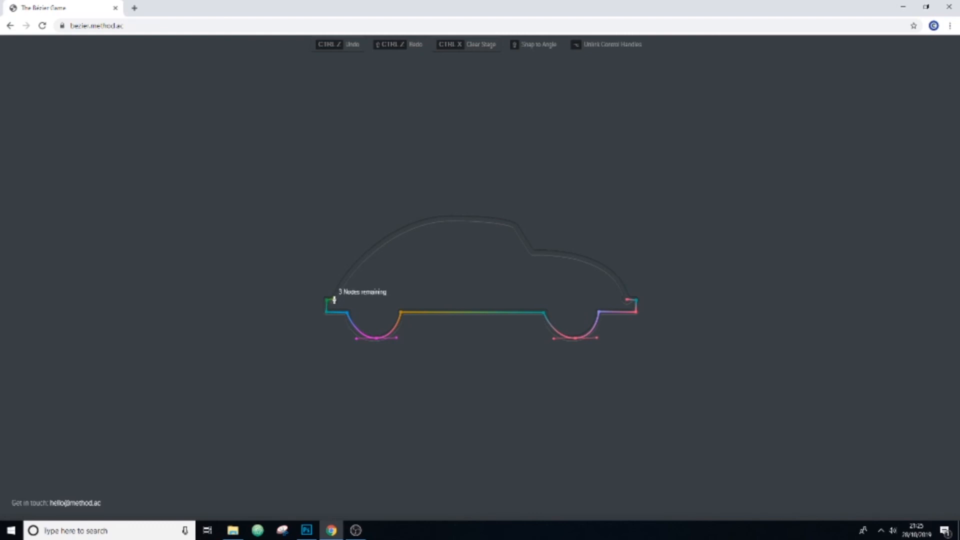
pyautogui.moveTo(512, 226); pyautogui.dragTo(642, 262)
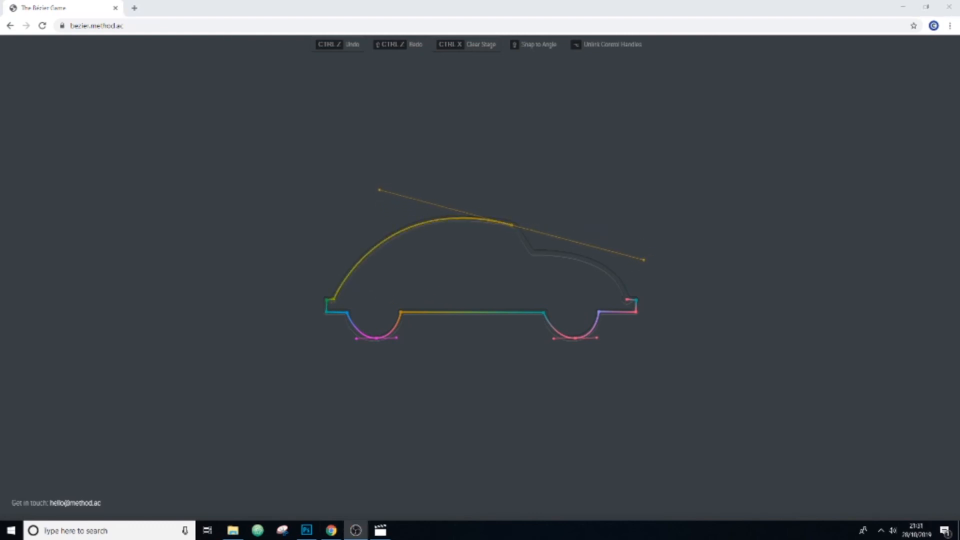